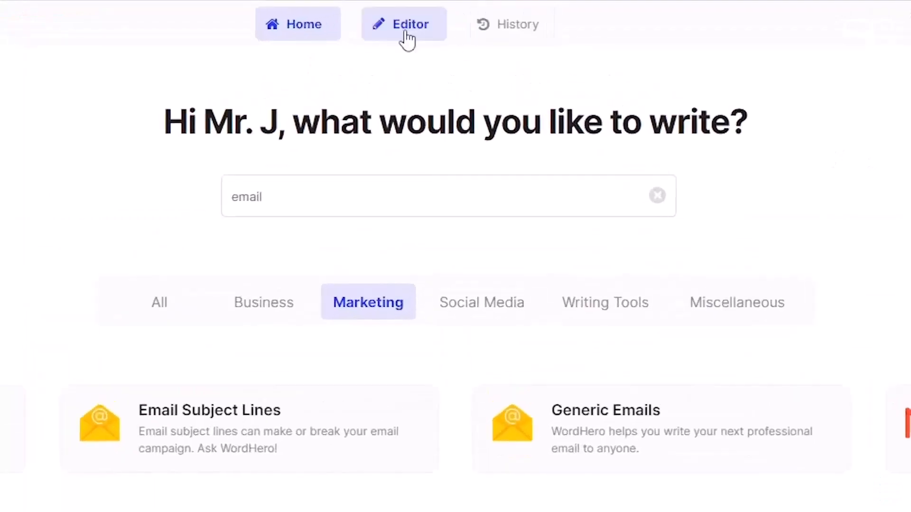
- Open the generation history, check its filter options and limit the list to favorites only
left_click(507, 24)
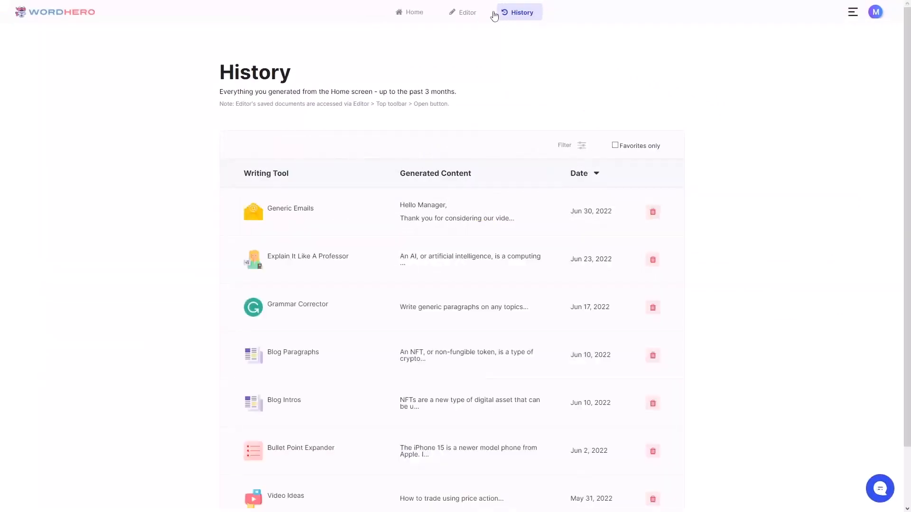
left_click(581, 146)
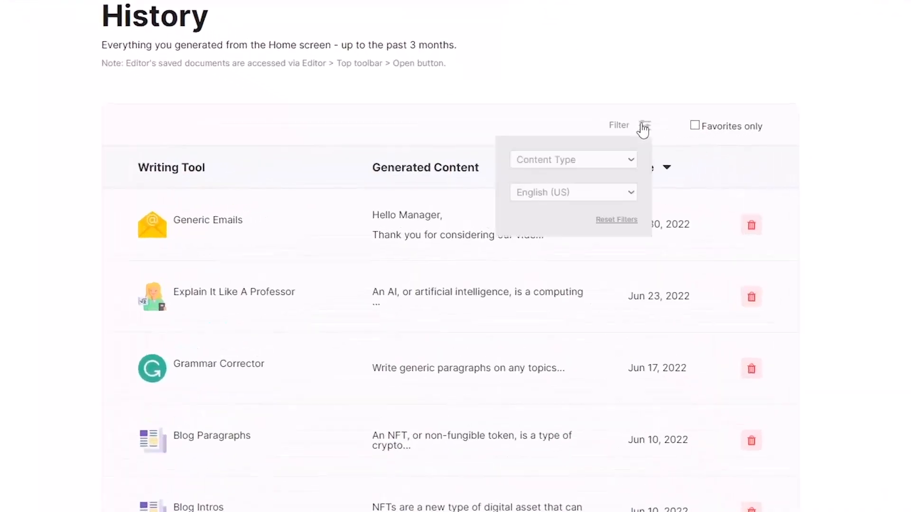
left_click(665, 69)
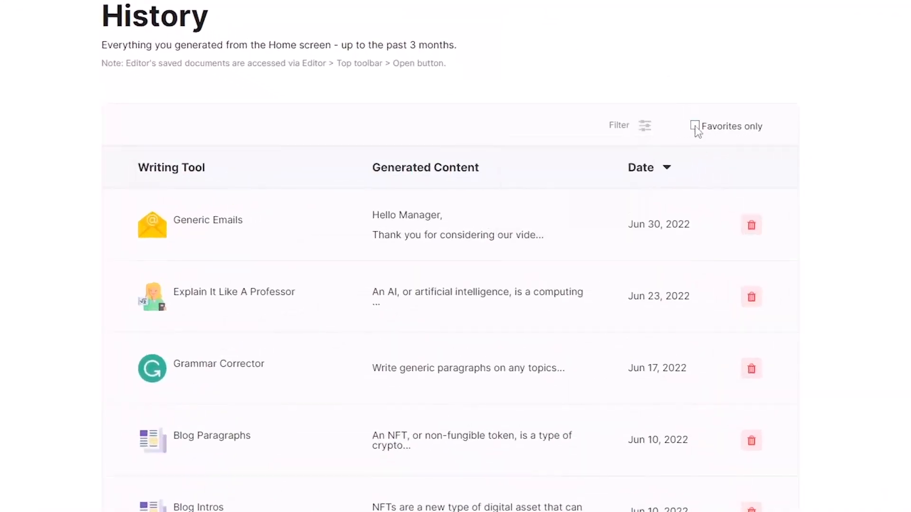
left_click(696, 132)
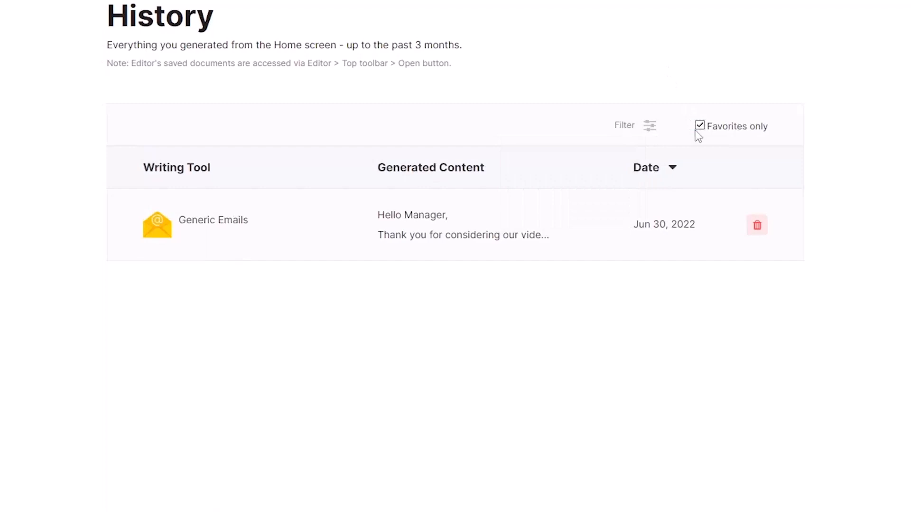
- Open the favorited Generic Emails entry, view its generated emails and close the results
left_click(543, 235)
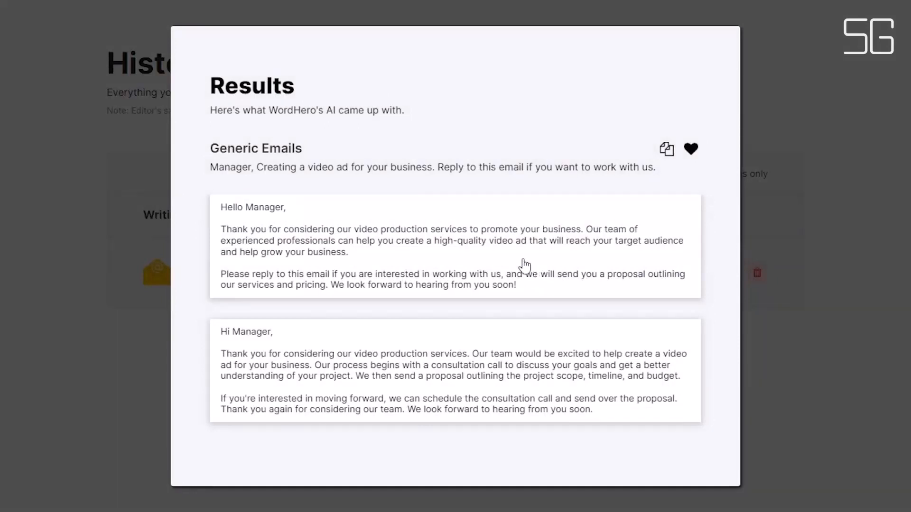
left_click(524, 267)
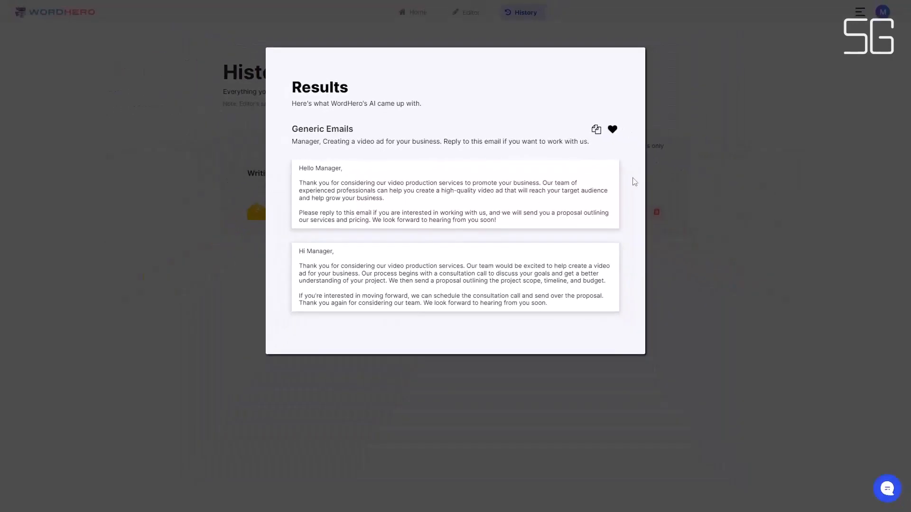
key("Escape")
- In the editor, title the document "Building a computer" and enter the content line "What you need to build a computer."
left_click(479, 14)
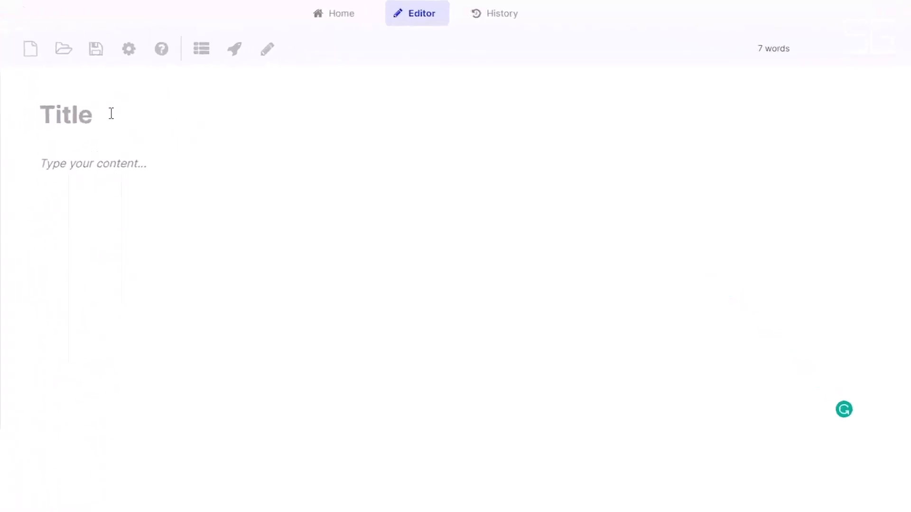
key("ctrl+v")
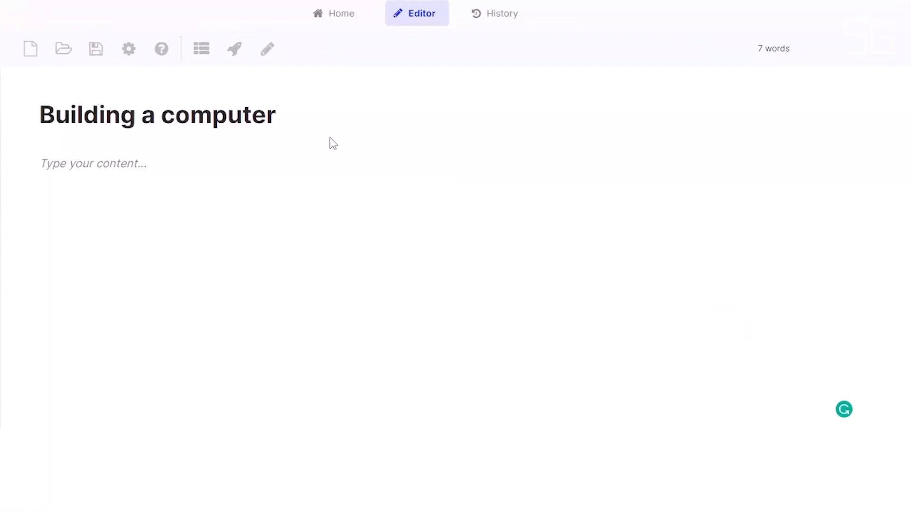
left_click(215, 158)
type("What you need to build a computer.")
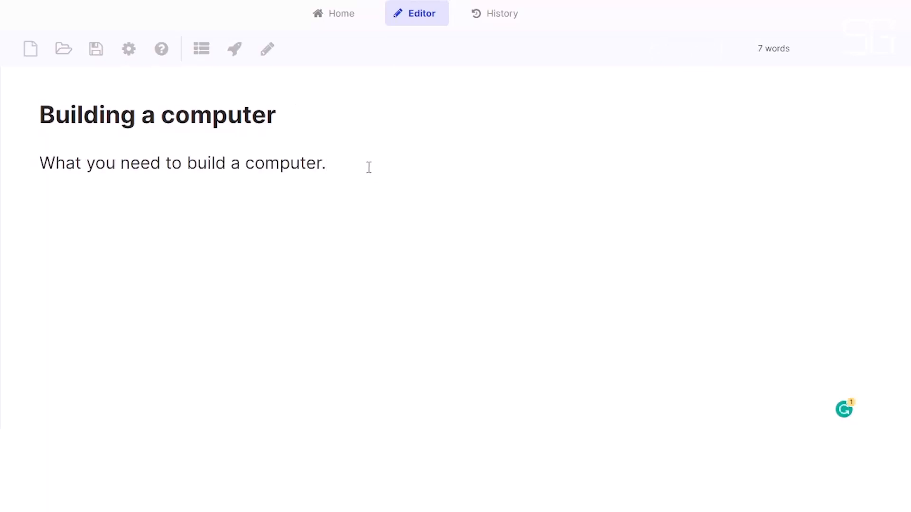
- Generate an introduction paragraph and an outline of computer parts with the editor's AI writing functions
left_click(227, 61)
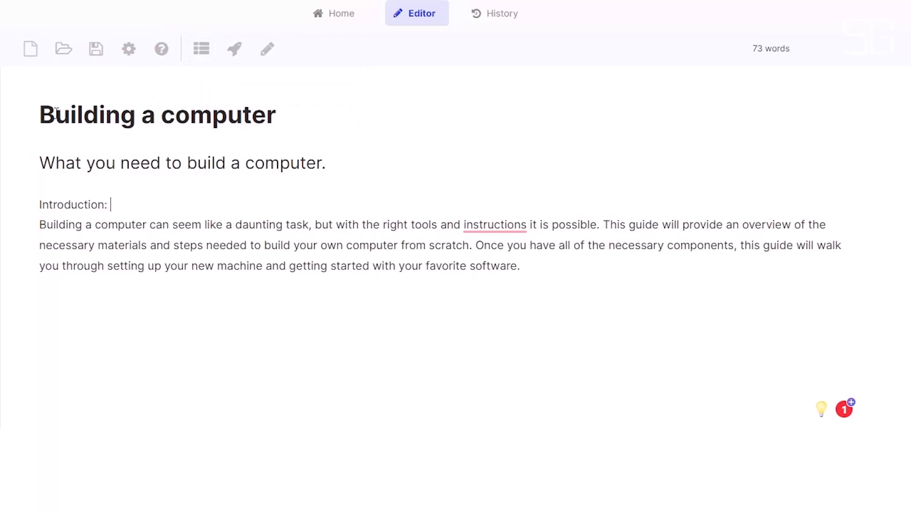
left_click(204, 58)
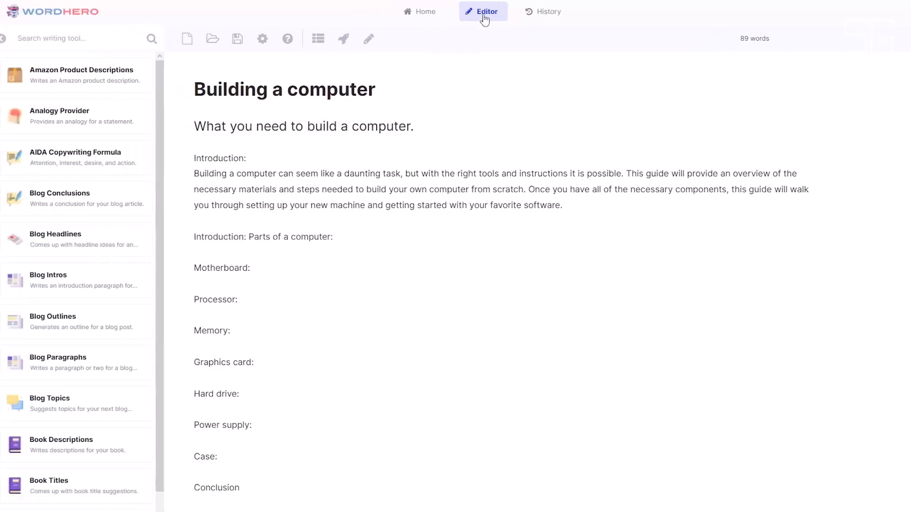
- Look at the Keyword Assistant's keyword entry and scroll through the editor's writing tools
left_click(10, 39)
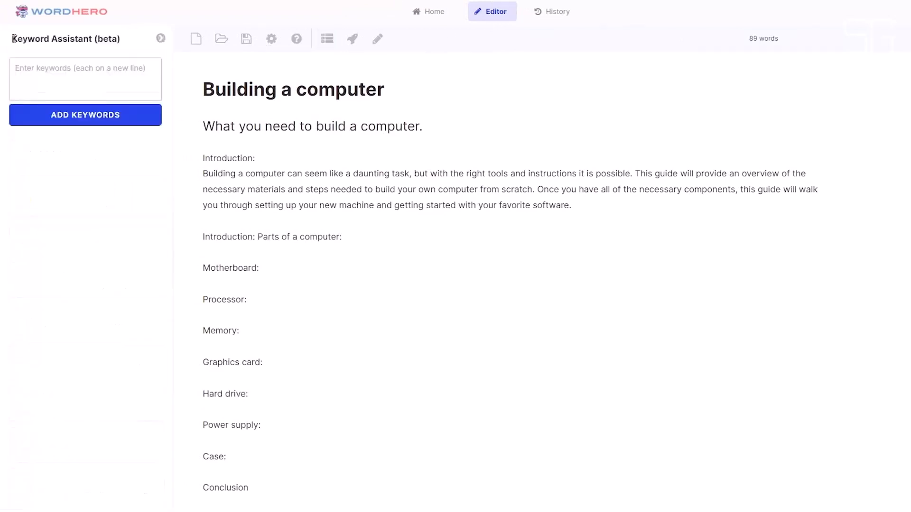
left_click(29, 71)
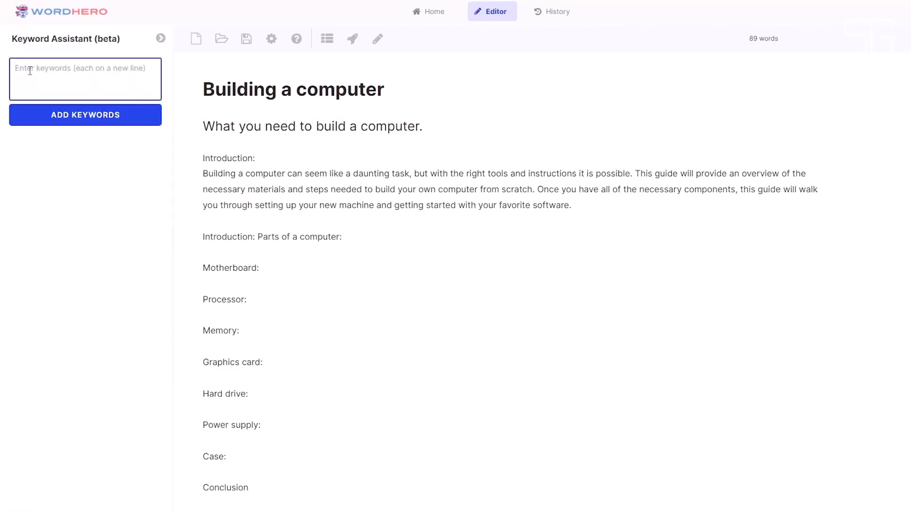
left_click(53, 118)
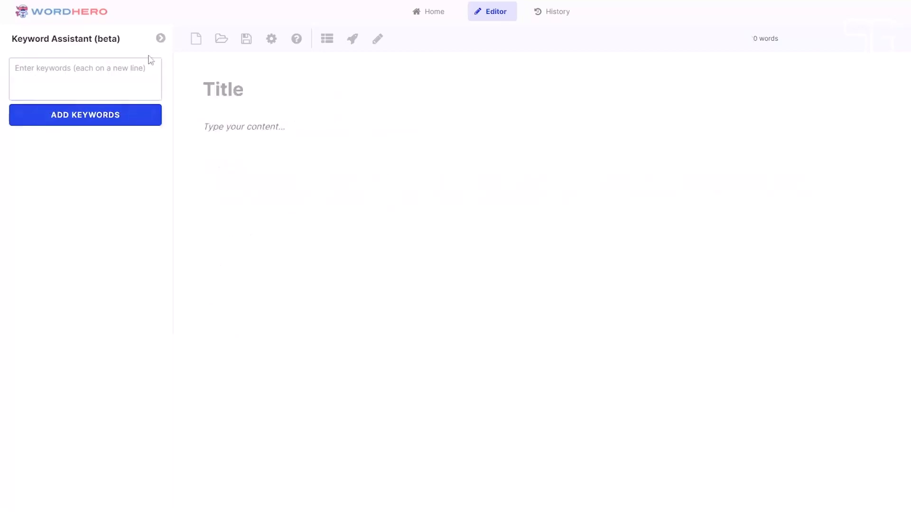
left_click_drag(170, 84, 170, 371)
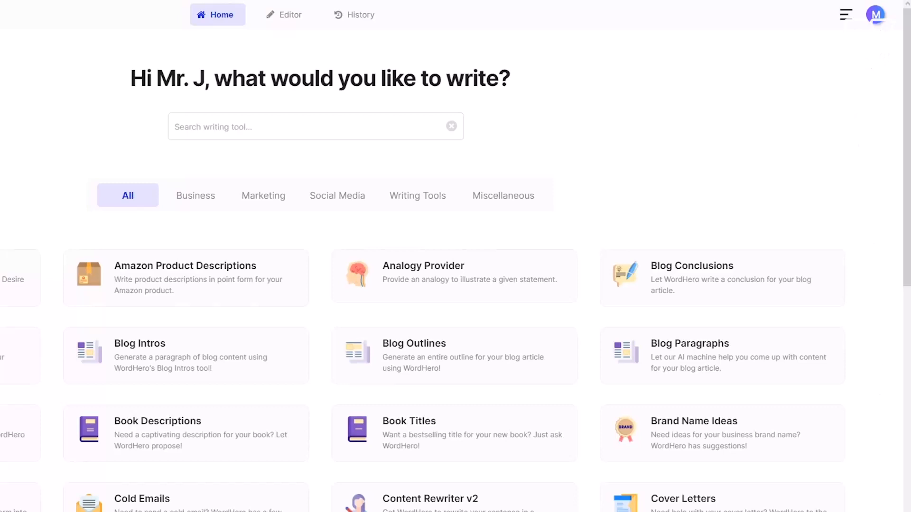
- Scroll the home page's writing tools, open the support chat and close it again
scroll(876, 496, "down", 3)
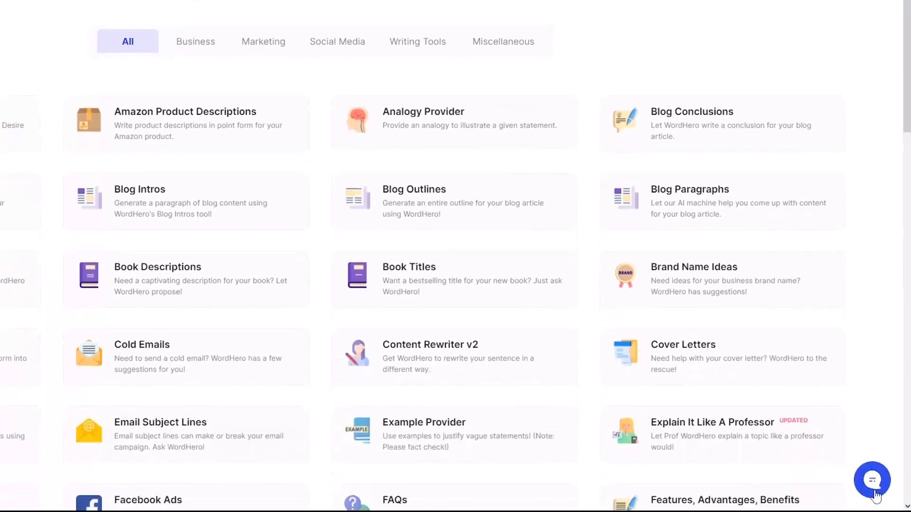
left_click(876, 497)
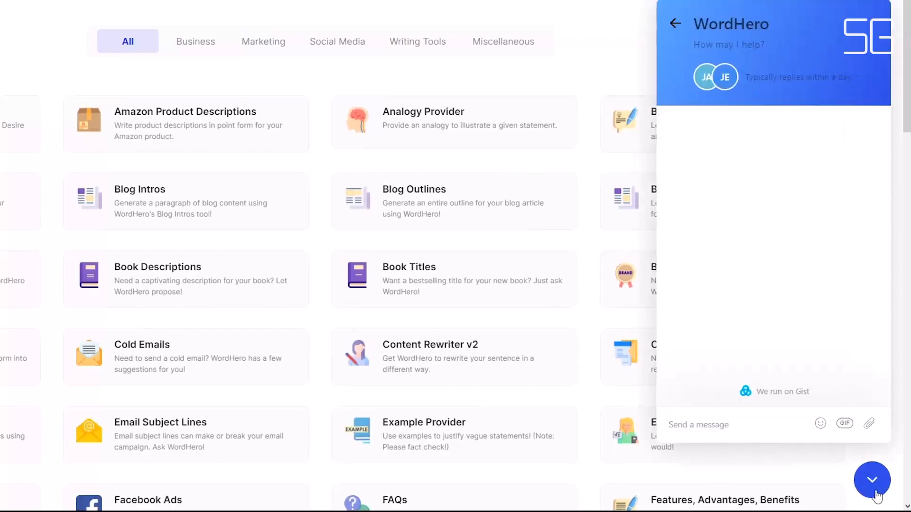
left_click(875, 494)
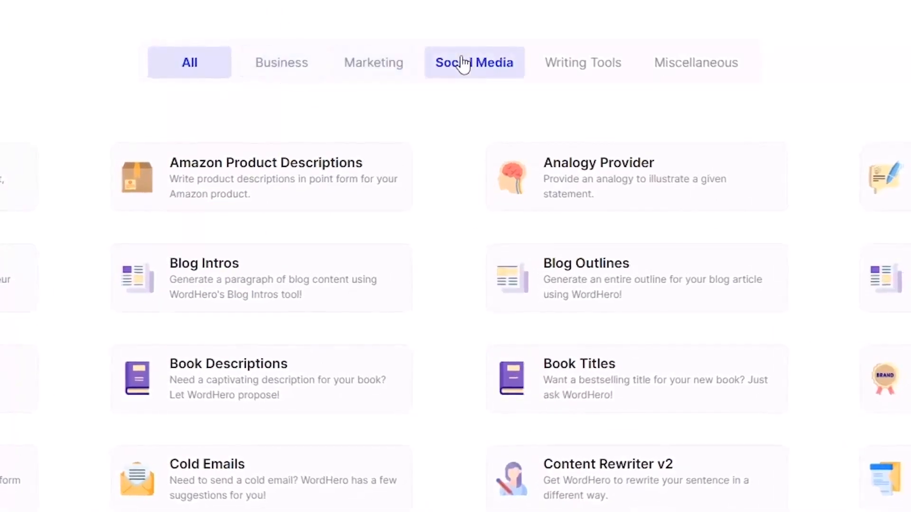
- View the Writing Tools and Miscellaneous categories, and return to the list of all tools
left_click(561, 65)
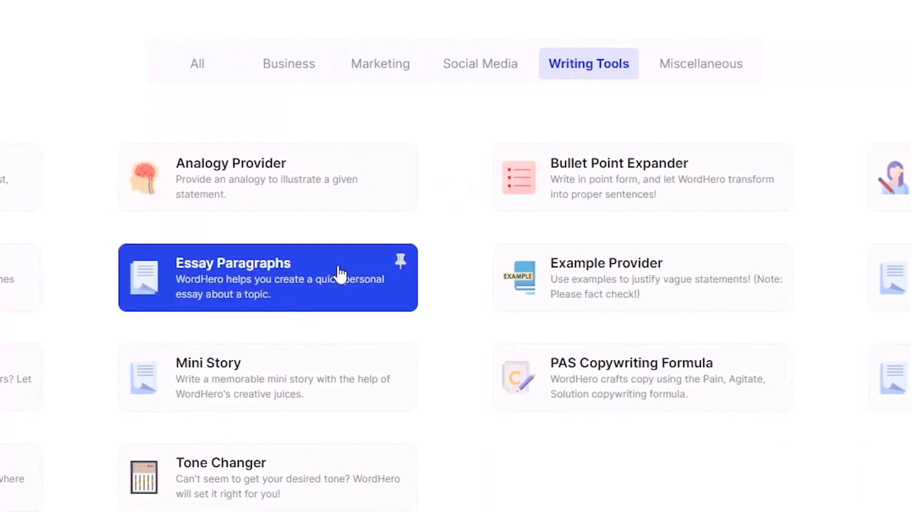
left_click(709, 79)
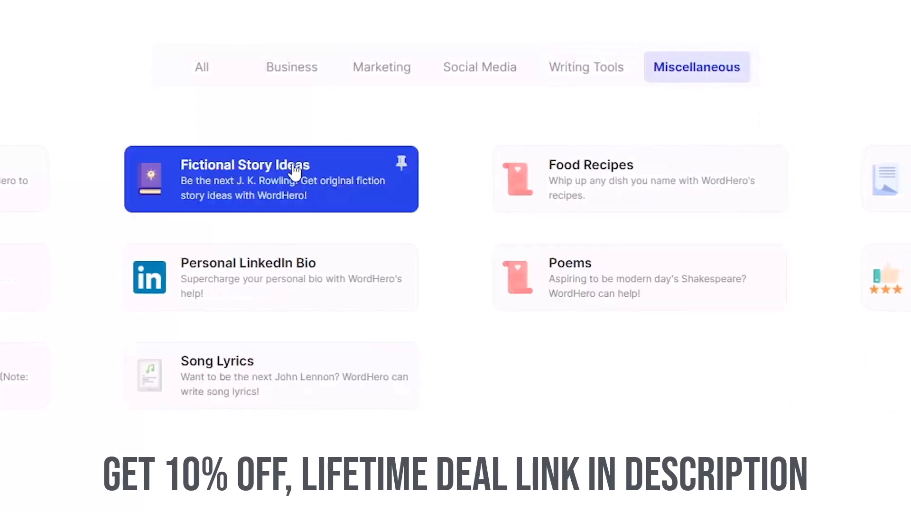
left_click(199, 76)
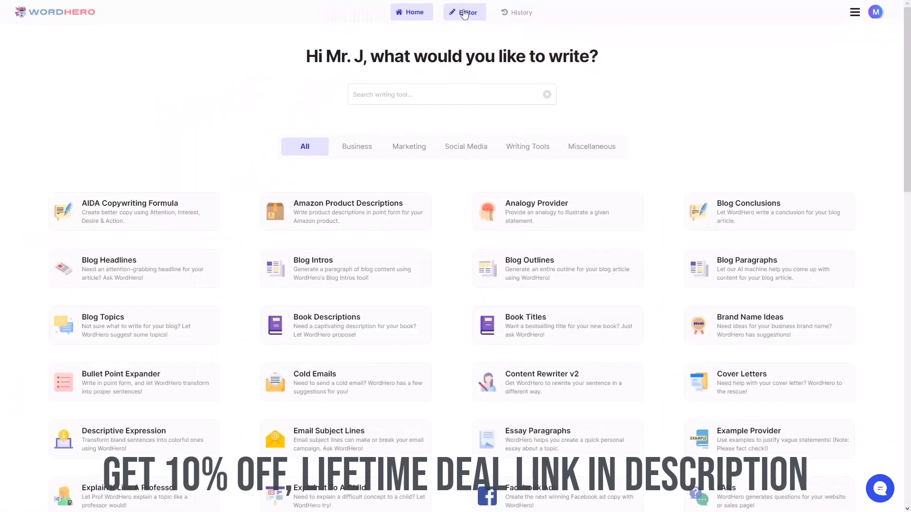
- Switch to the editor, show its writing tools list for a look and hide it again
left_click(464, 13)
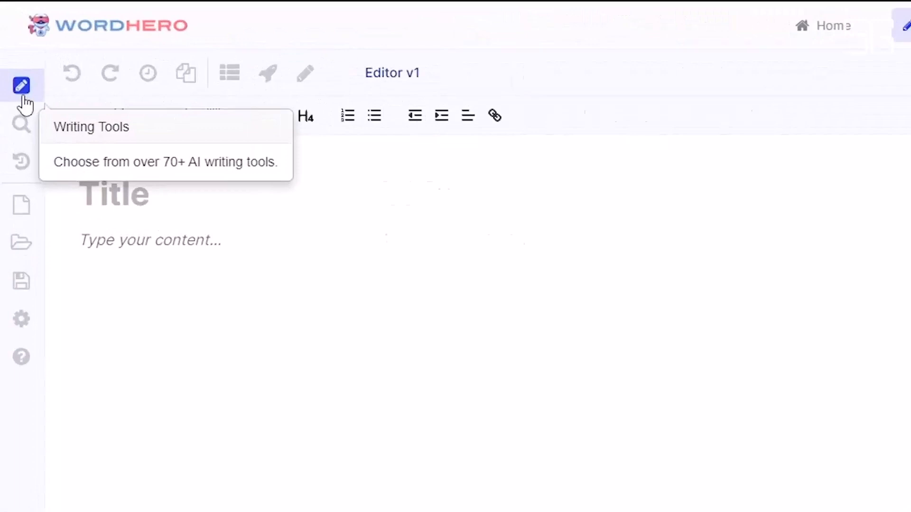
left_click(23, 97)
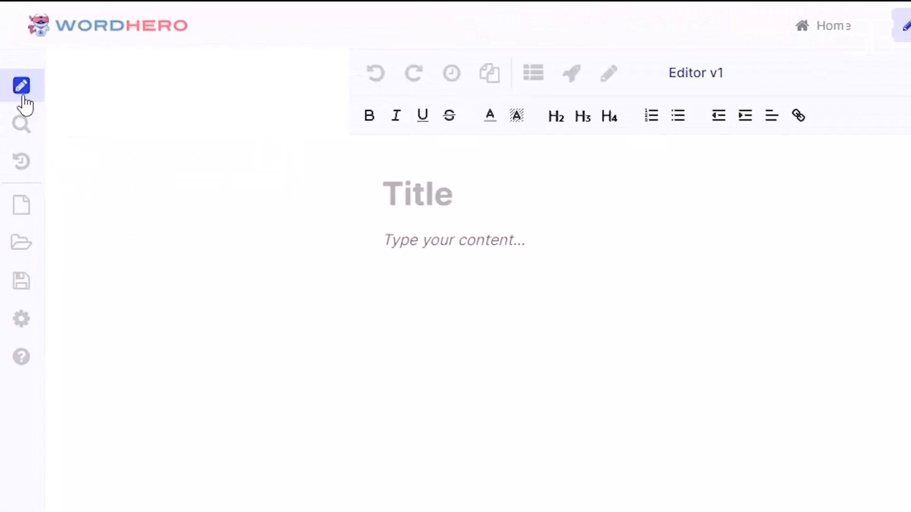
scroll(190, 304, "down", 20)
mouse_move(348, 358)
left_mouse_down()
mouse_move(345, 511)
mouse_move(338, 216)
mouse_move(71, 138)
left_mouse_up()
left_click(20, 97)
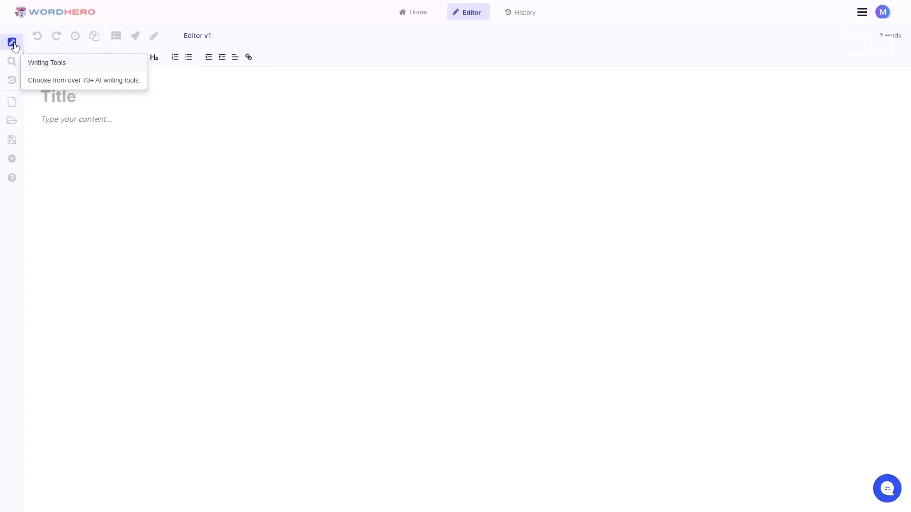
- Reopen the writing tools list beside the empty document and browse through the available AI tools
left_click(13, 45)
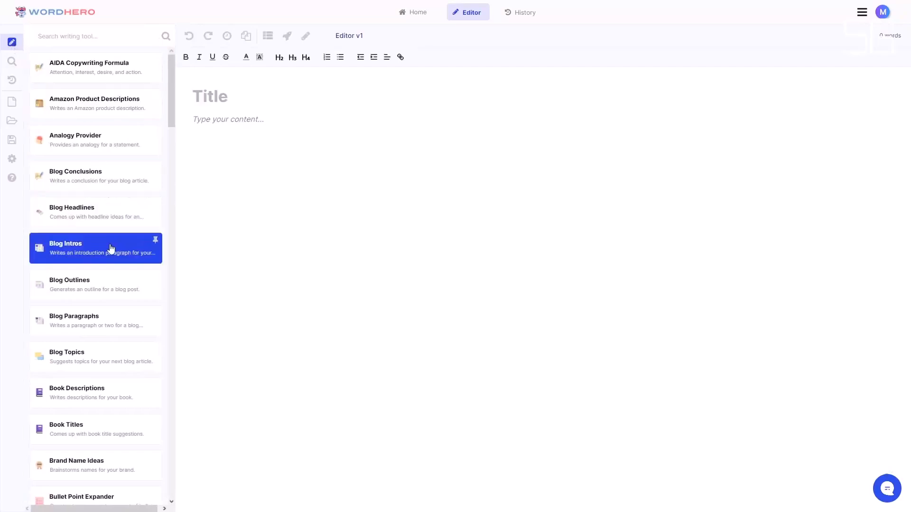
scroll(115, 362, "down", 5)
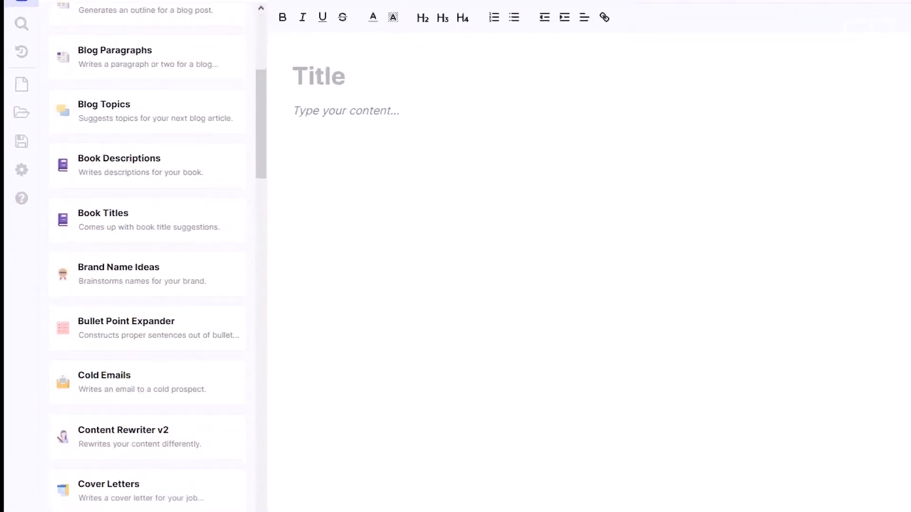
scroll(177, 494, "down", 5)
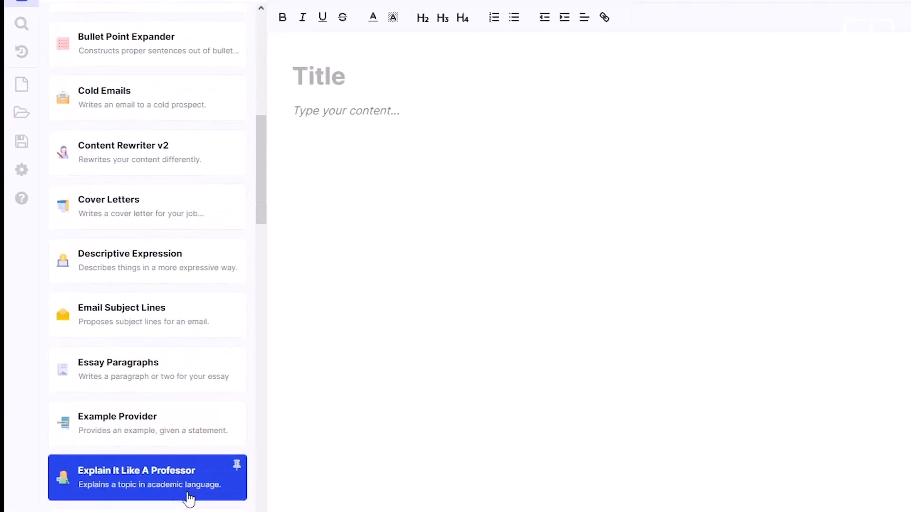
scroll(217, 197, "down", 7)
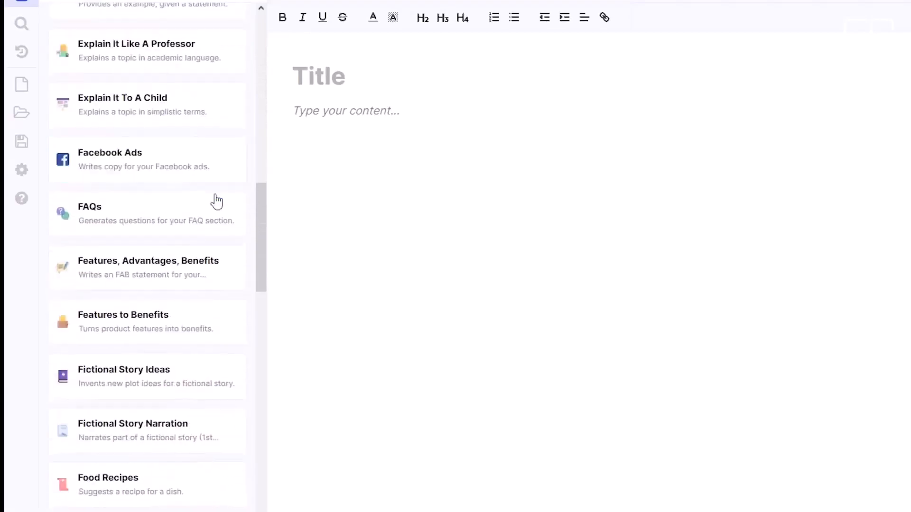
scroll(166, 300, "down", 4)
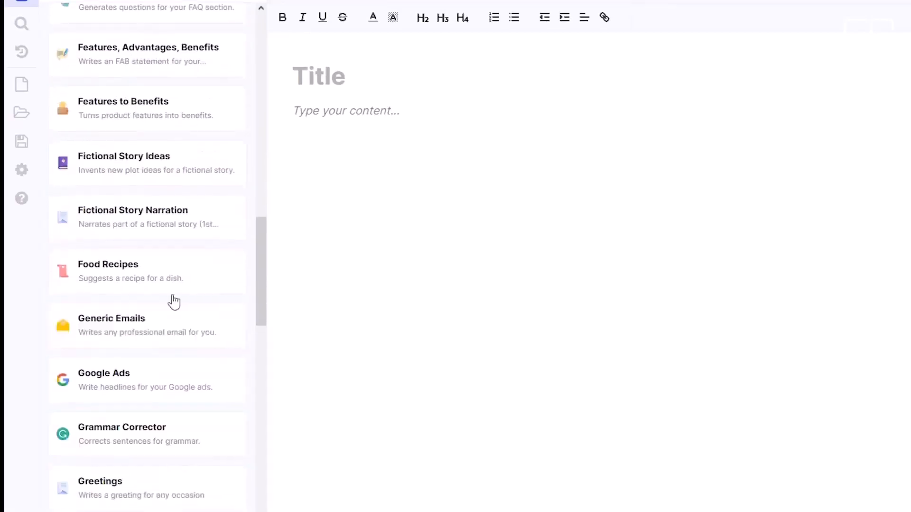
scroll(167, 376, "down", 3)
scroll(167, 376, "down", 5)
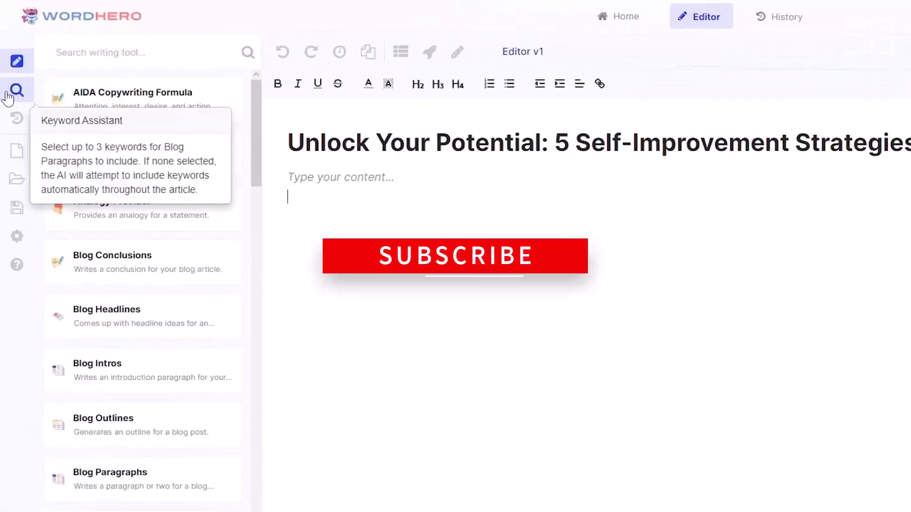
- Add the keywords "confidence", "daily routine" and "journaling" in the Keyword Assistant for the self-improvement article
left_click(8, 95)
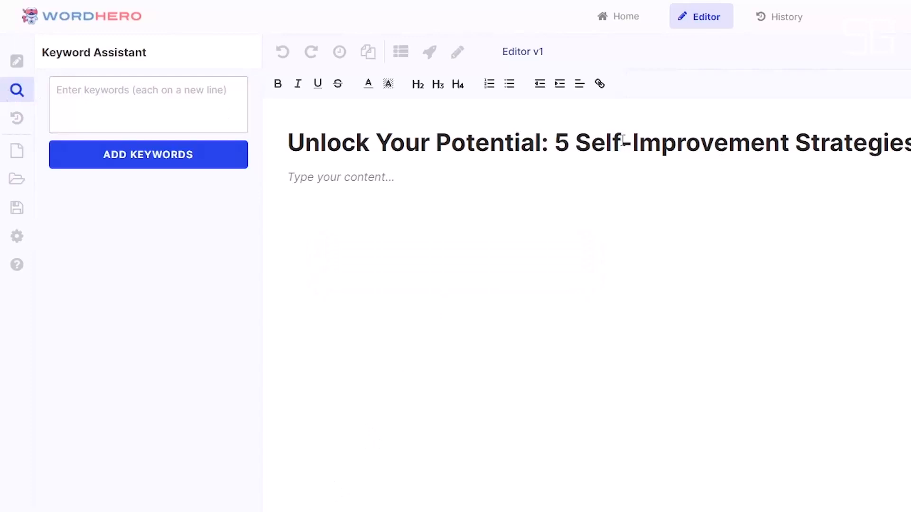
left_click(104, 97)
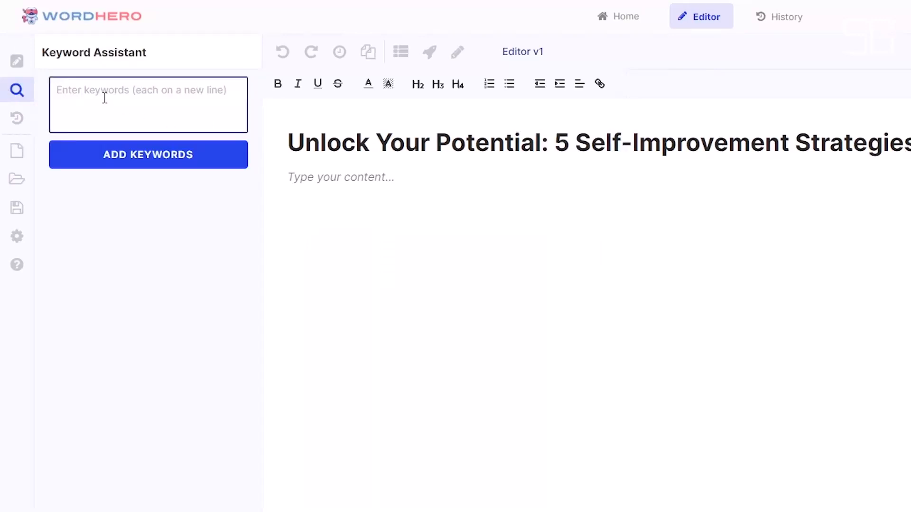
type("confidence")
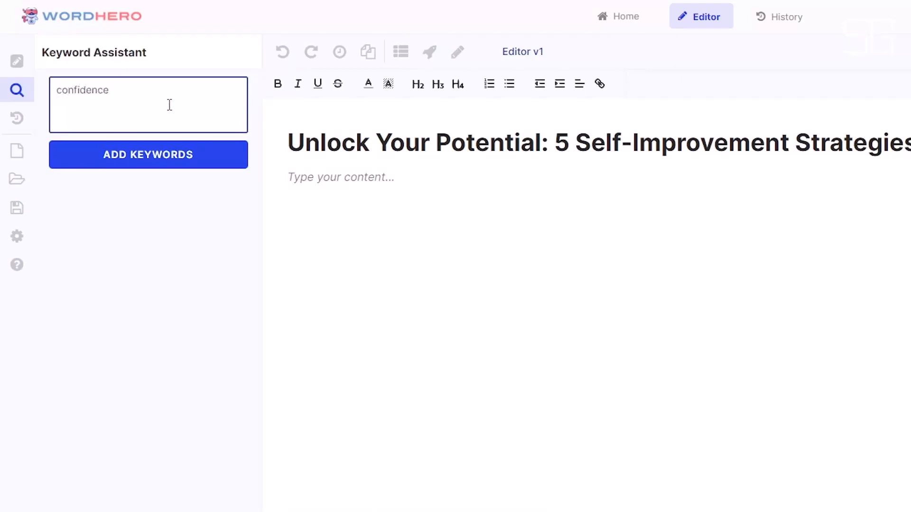
key("Return")
type("daily routine")
key("Return")
type("journaling")
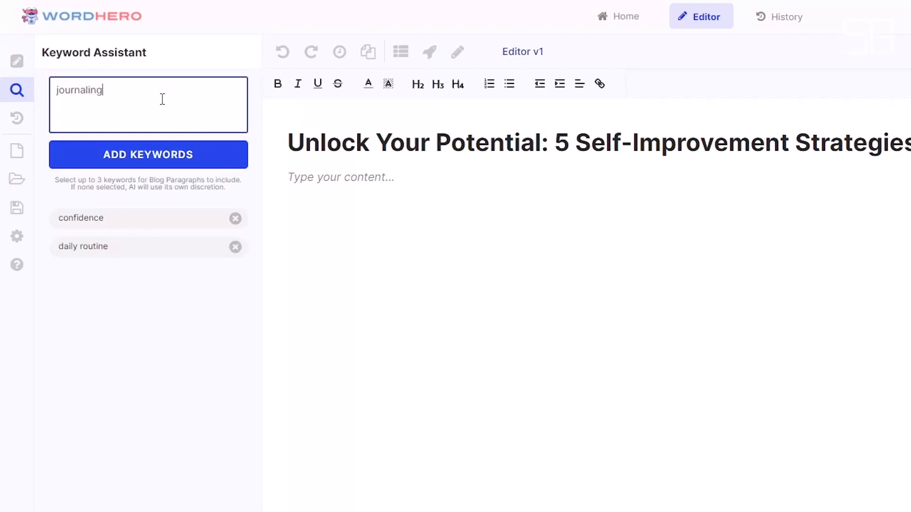
left_click(158, 163)
- Add the keywords "personal growth", "trust" and "setting goals" to the keyword list
type("personal growth")
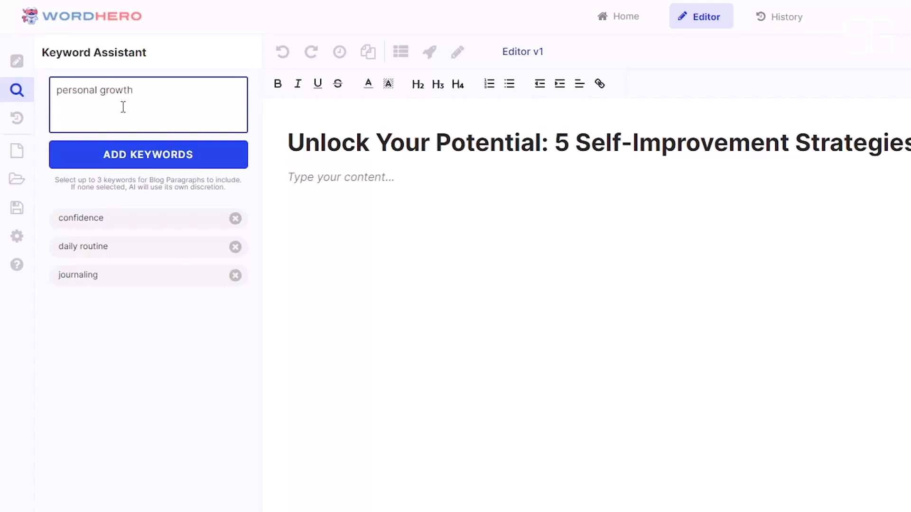
left_click(124, 172)
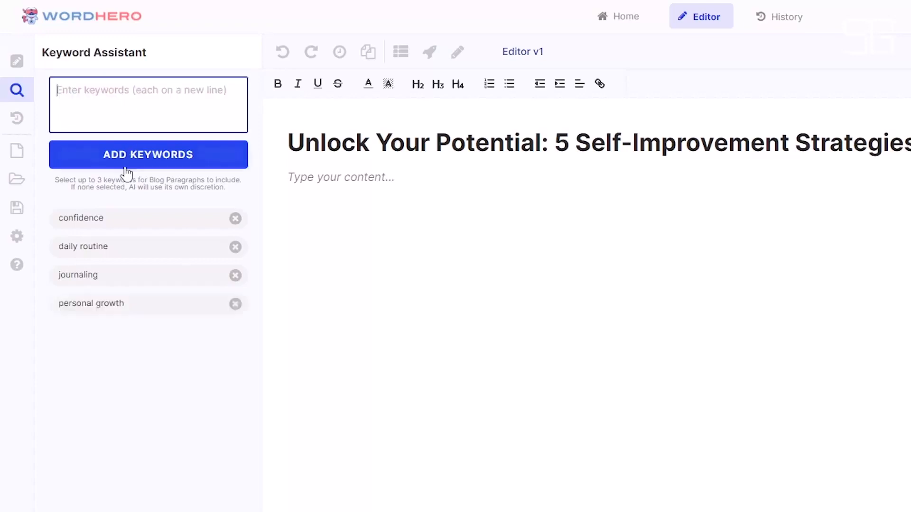
type("trust")
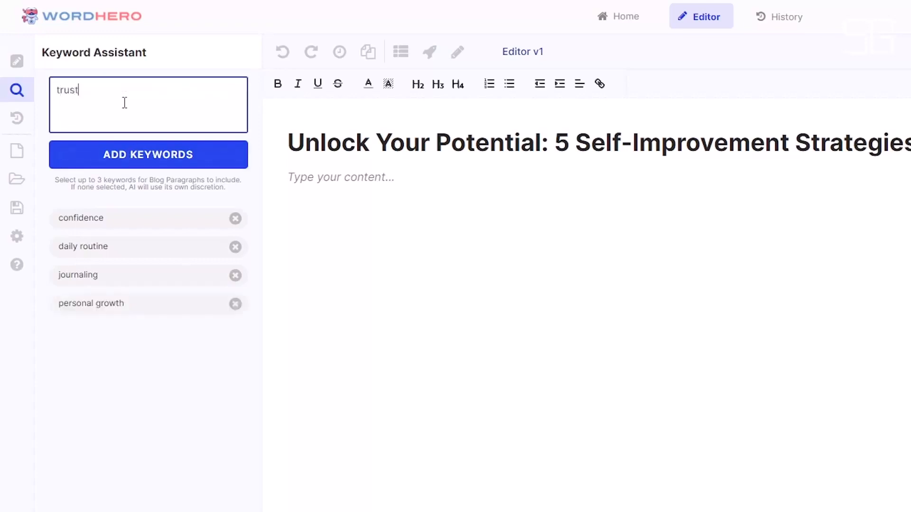
left_click(157, 164)
left_click(155, 85)
type("setting goals")
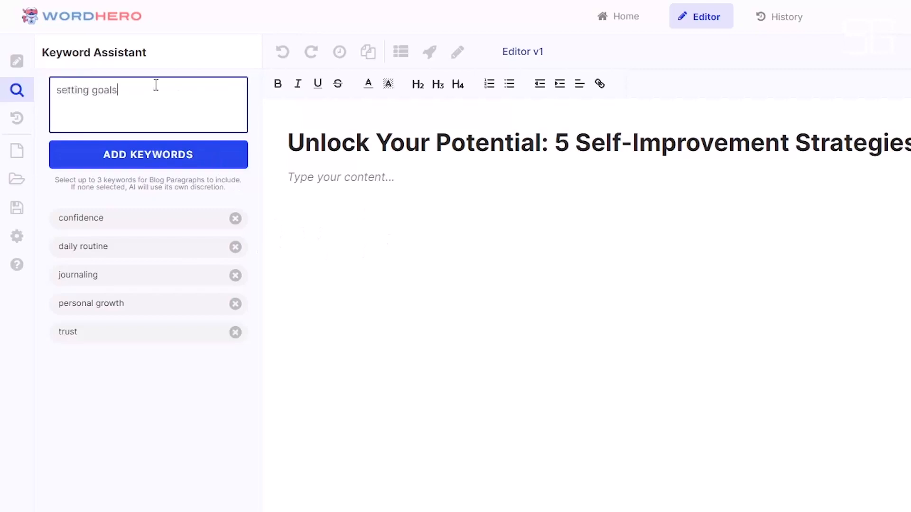
left_click(185, 167)
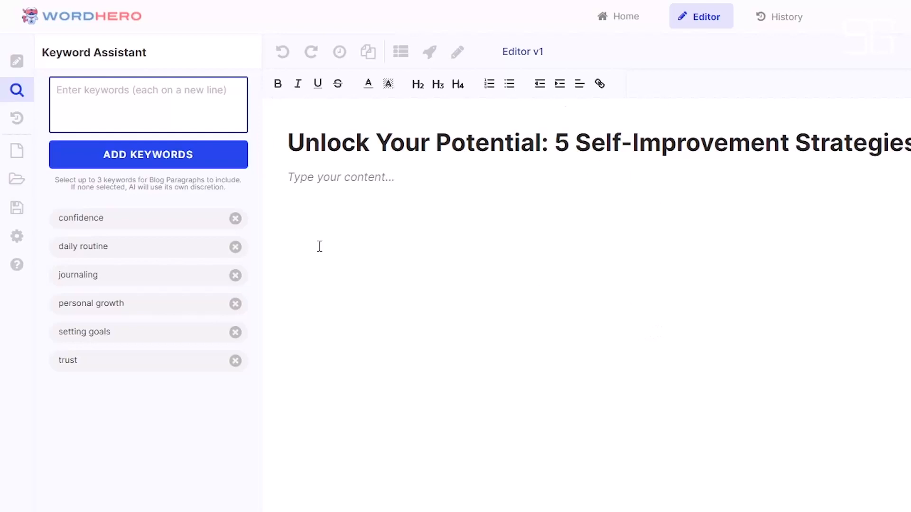
- Choose the keywords "confidence", "daily routine" and "setting goals" for inclusion, and have the AI write an introduction under the title
left_click(101, 226)
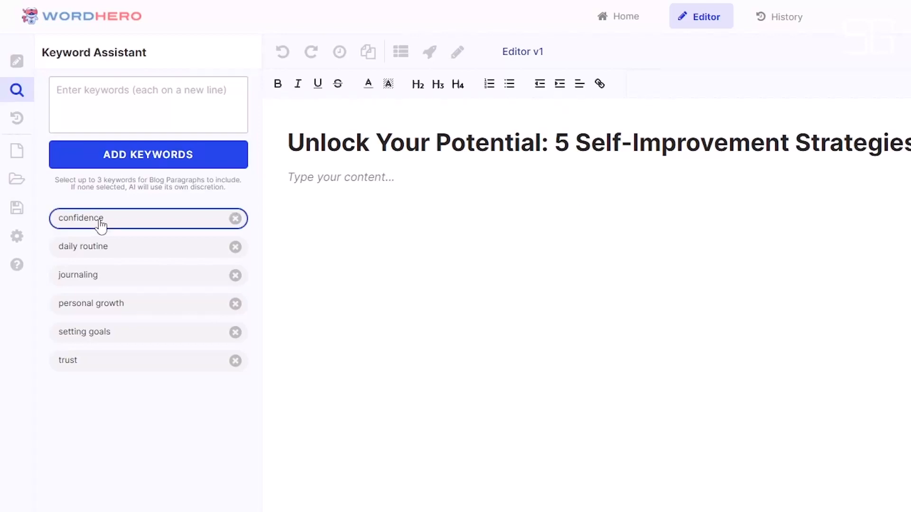
left_click(121, 248)
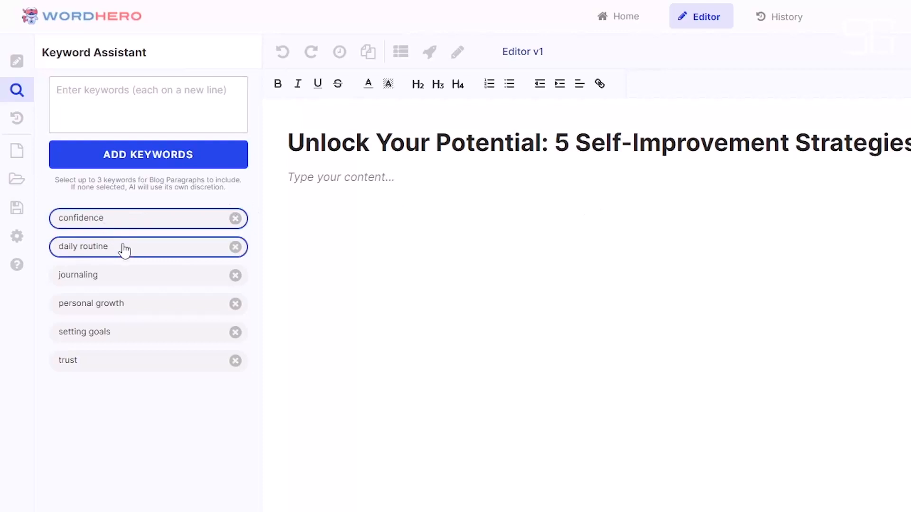
left_click(123, 336)
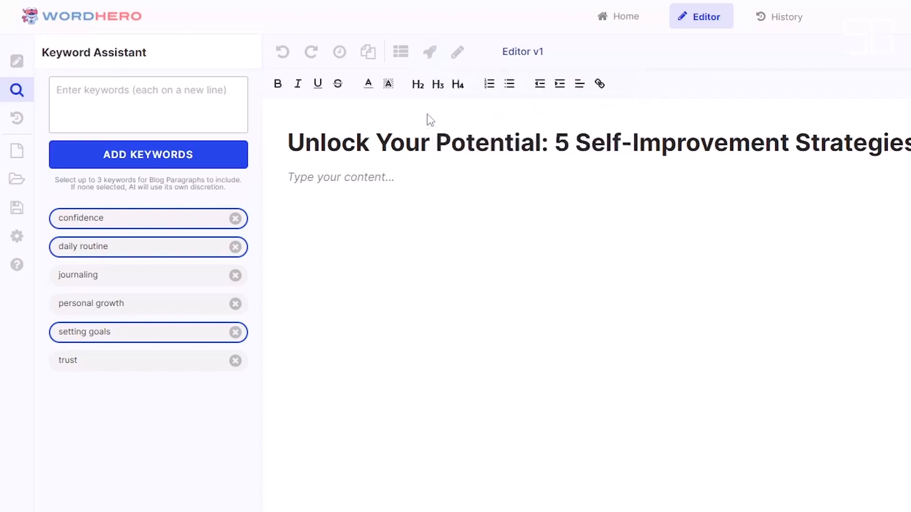
left_click(433, 65)
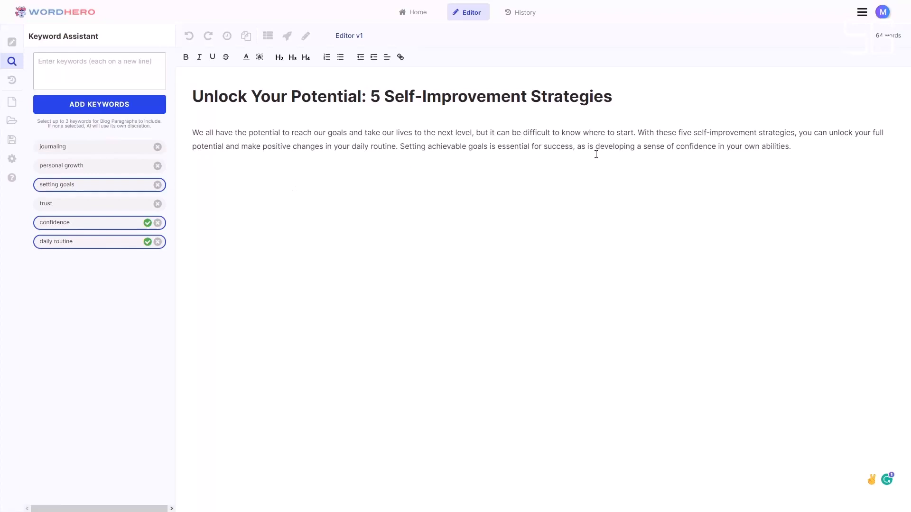
- Check where the chosen keywords, such as "daily routine", are used in the generated introduction
double_click(683, 151)
key("Right")
left_click_drag(355, 147, 398, 147)
left_click(401, 176)
- Generate a blog outline from the title below the introduction and look through its headings
key("Return")
key("BackSpace")
left_click(268, 37)
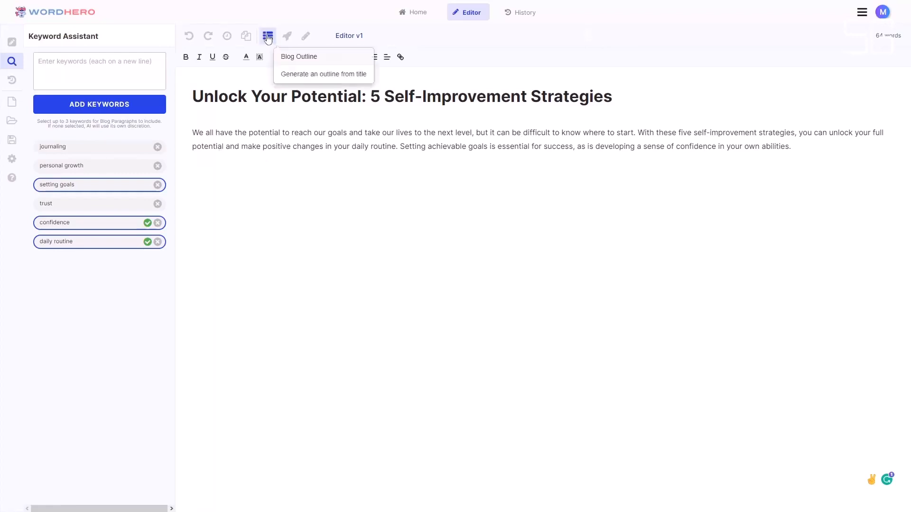
left_click(268, 37)
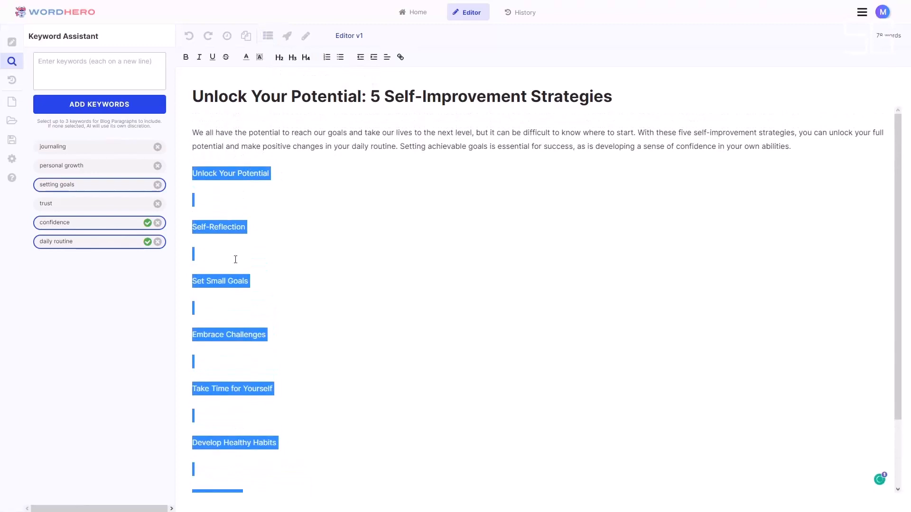
scroll(270, 346, "down", 2)
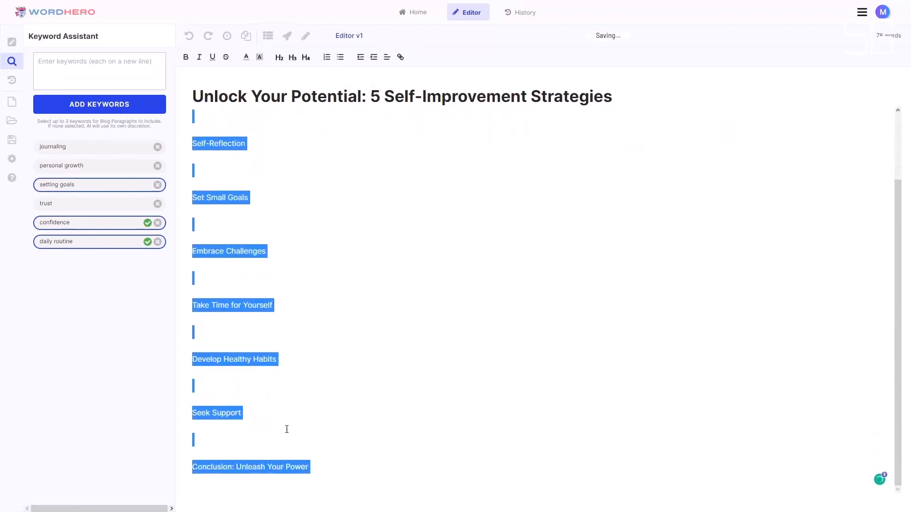
scroll(311, 431, "up", 2)
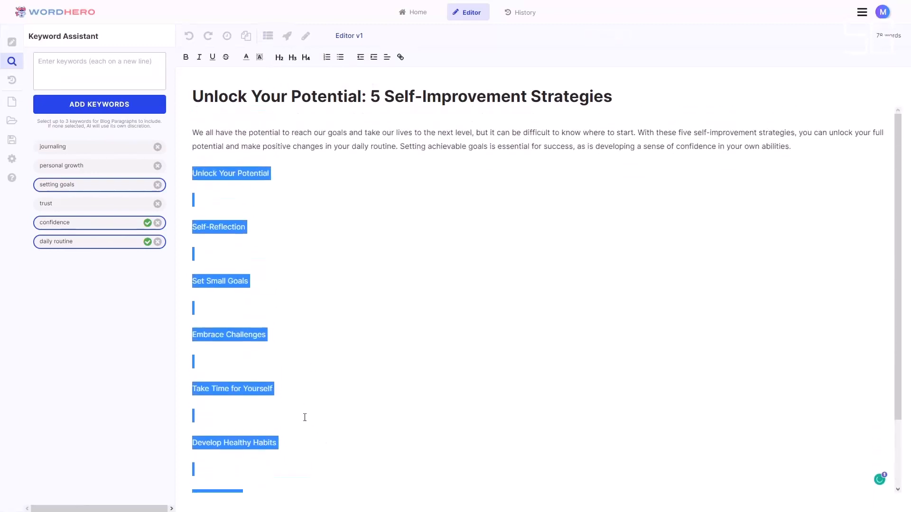
scroll(306, 206, "down", 1)
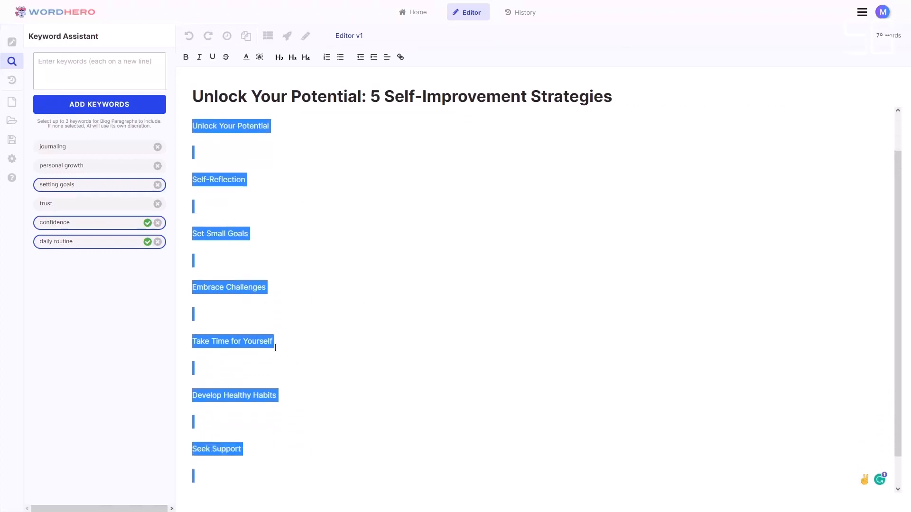
scroll(294, 364, "down", 1)
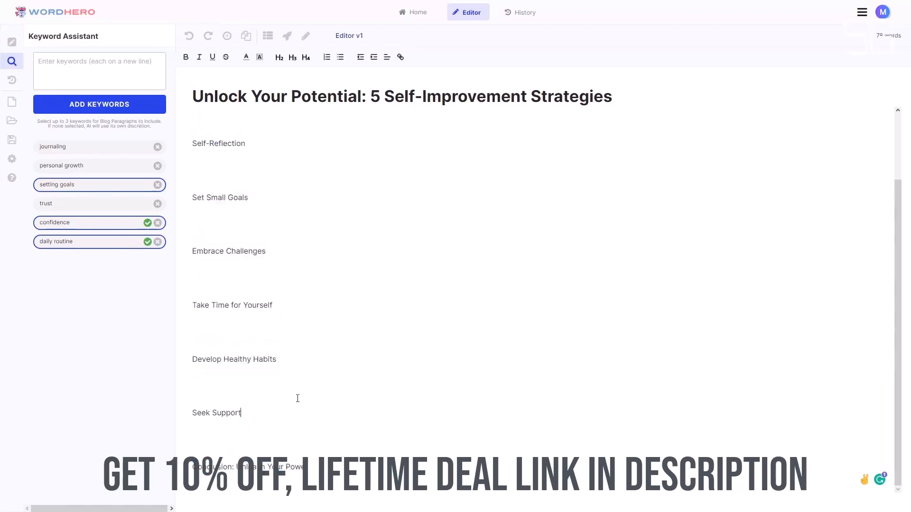
- Compare the outline headings with the title, and delete the "Embrace Challenges" heading along with its spare blank line
left_click_drag(370, 96, 452, 95)
left_click(510, 96)
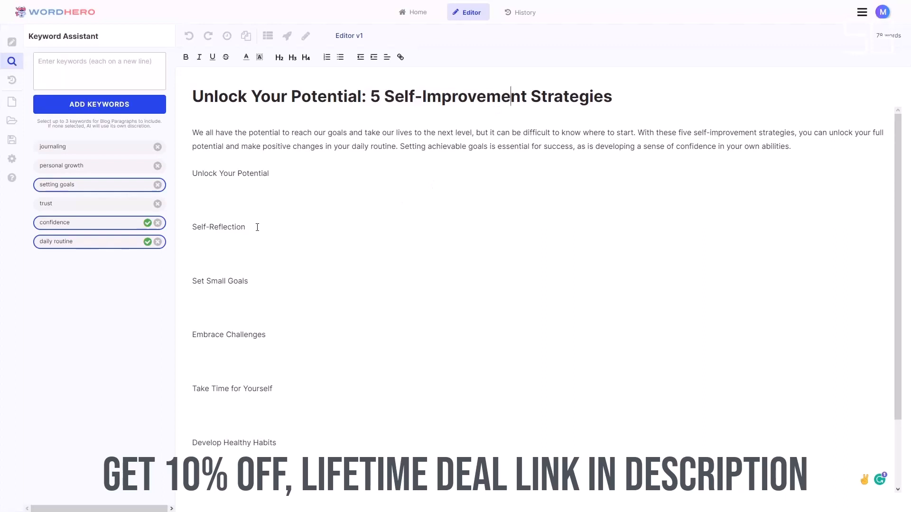
left_click_drag(256, 227, 202, 227)
left_click(250, 280)
scroll(254, 331, "down", 1)
left_click_drag(273, 290, 194, 290)
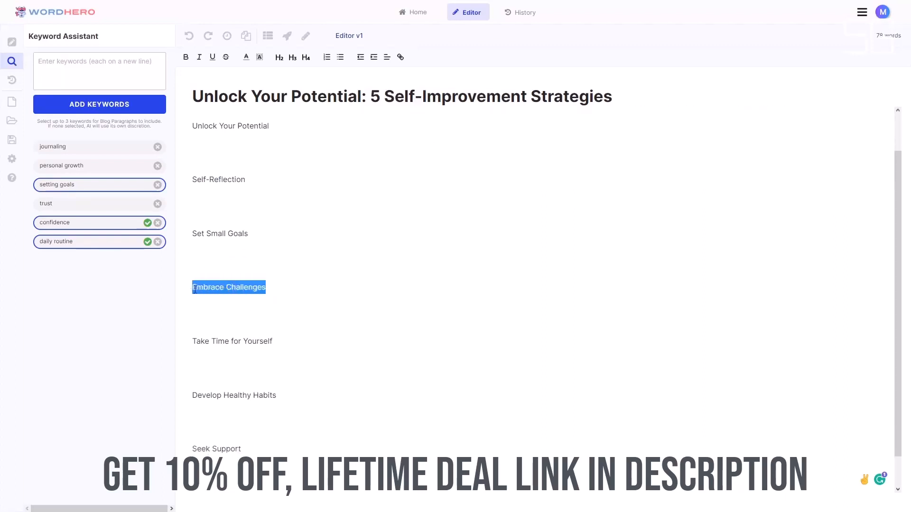
key("BackSpace")
key("BackSpace")
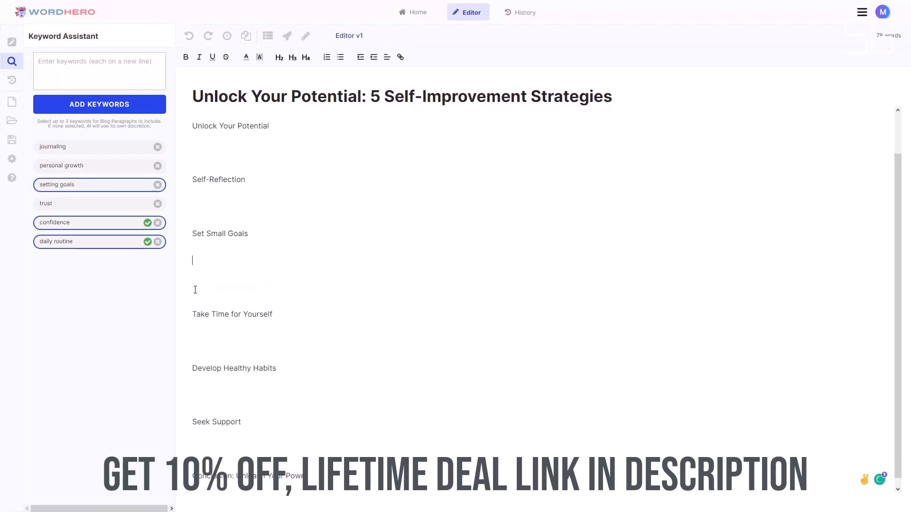
scroll(255, 200, "up", 1)
scroll(254, 266, "up", 1)
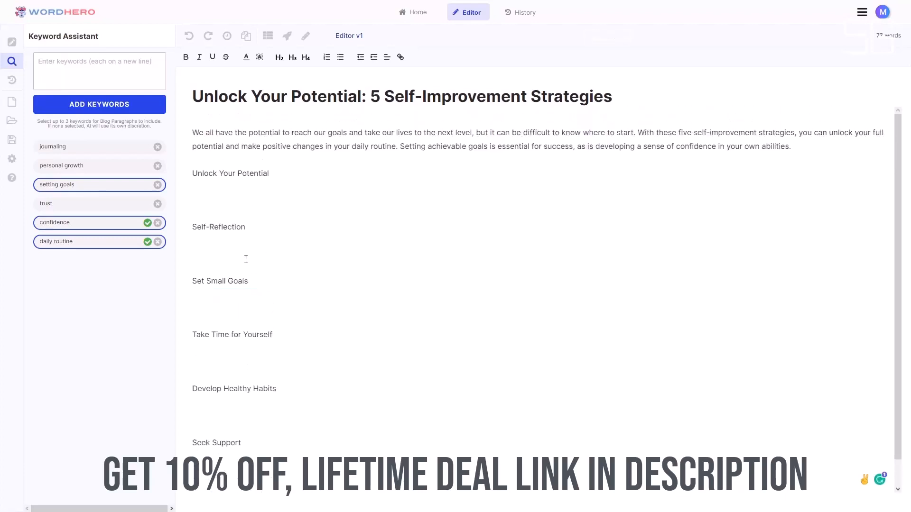
- Have the AI write paragraphs for all headings from "Self-Reflection" to "Seek Support" at once
scroll(256, 332, "down", 1)
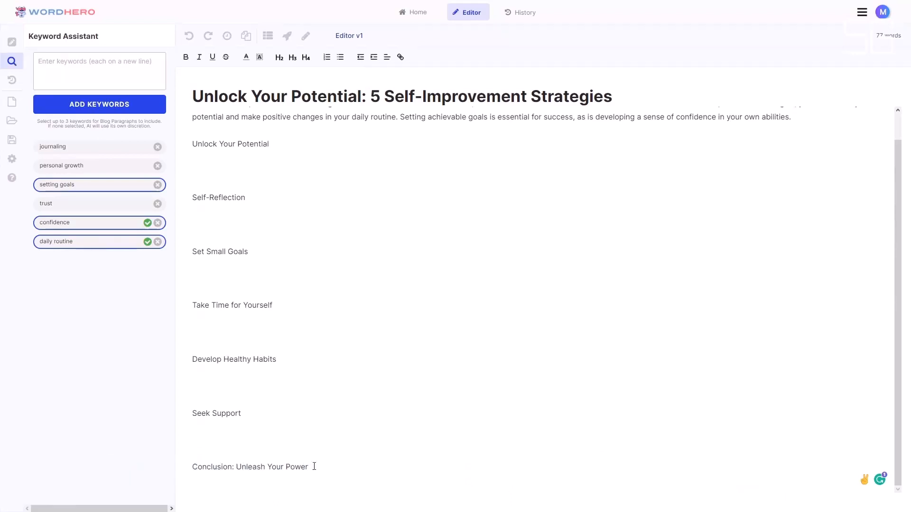
left_click(290, 146)
left_click_drag(192, 198, 333, 411)
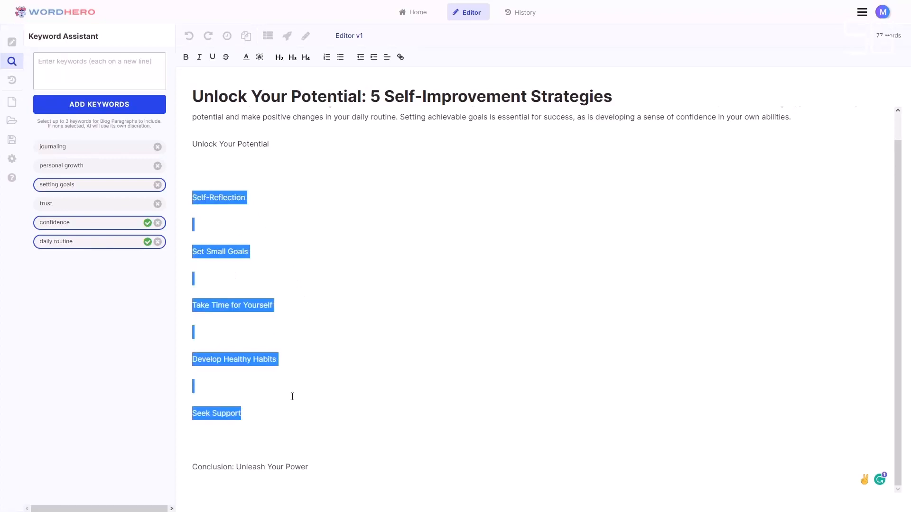
left_click(287, 36)
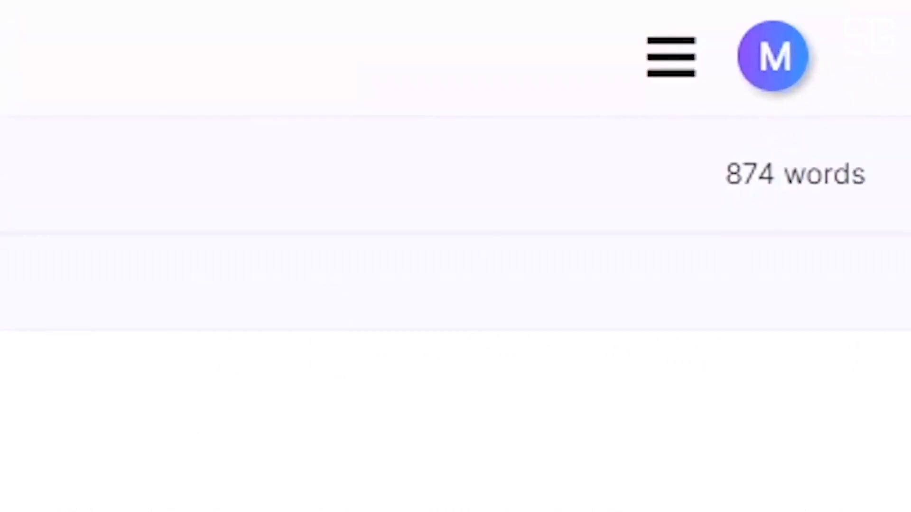
scroll(309, 264, "down", 10)
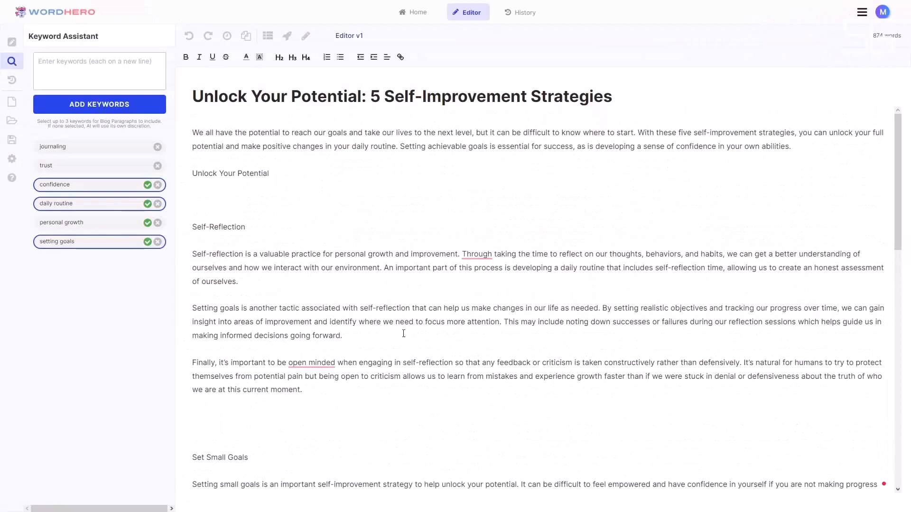
- Move the "Setting goals is another tactic" paragraph from the Self-Reflection section to directly under the "Set Small Goals" heading
left_click_drag(342, 336, 190, 315)
key("ctrl+c")
left_click(208, 315)
key("BackSpace")
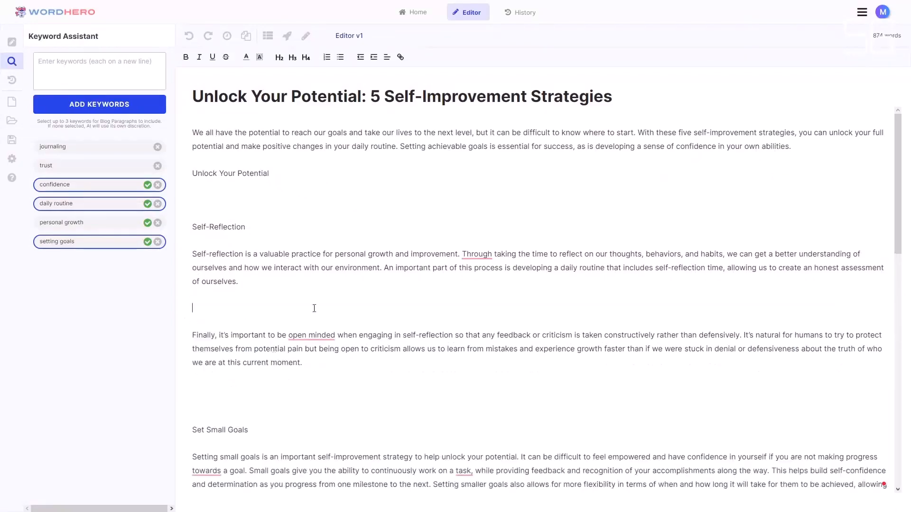
scroll(236, 265, "down", 6)
left_click(237, 265)
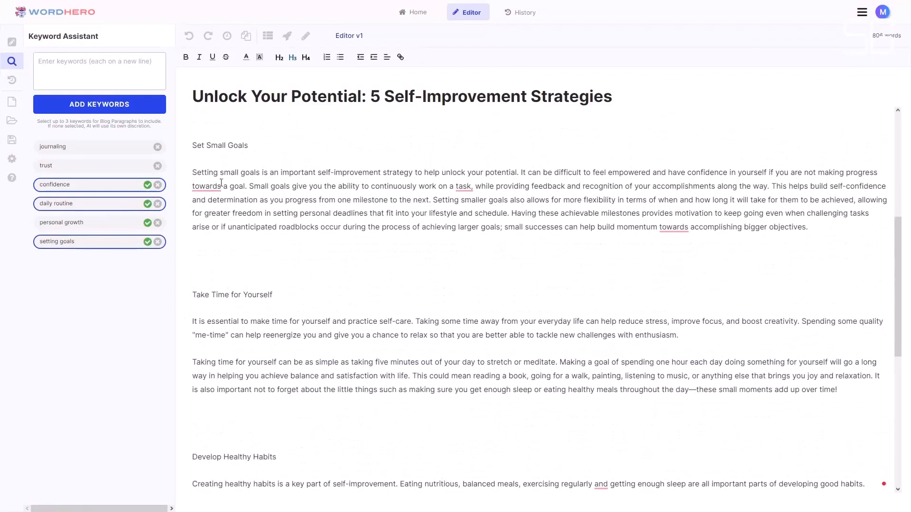
key("Return")
key("Return")
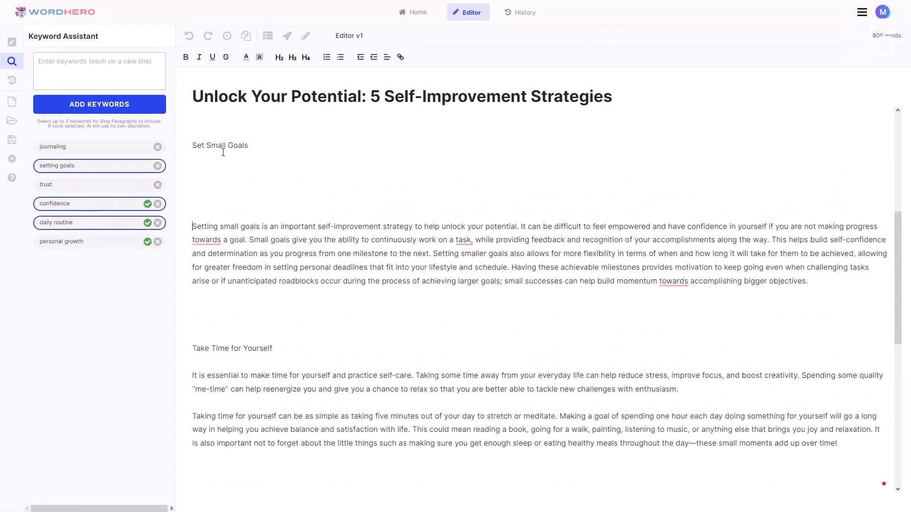
key("ctrl+v")
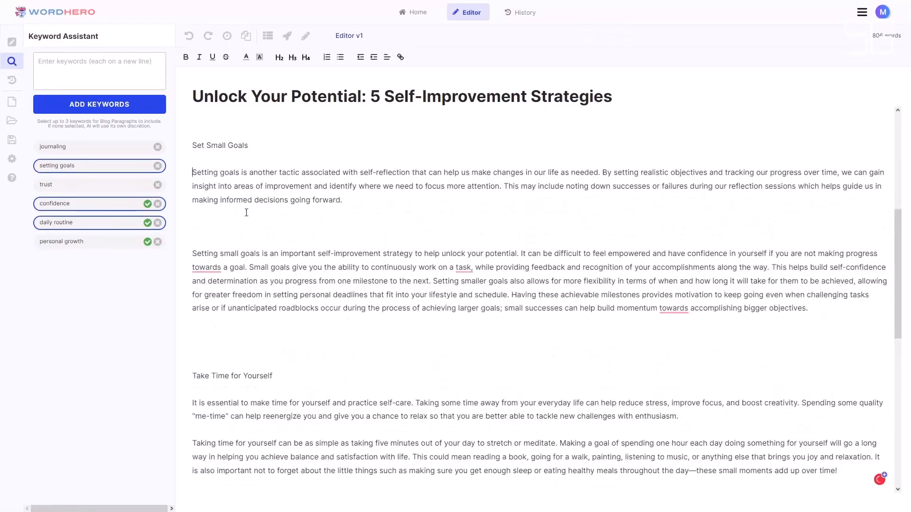
key("BackSpace")
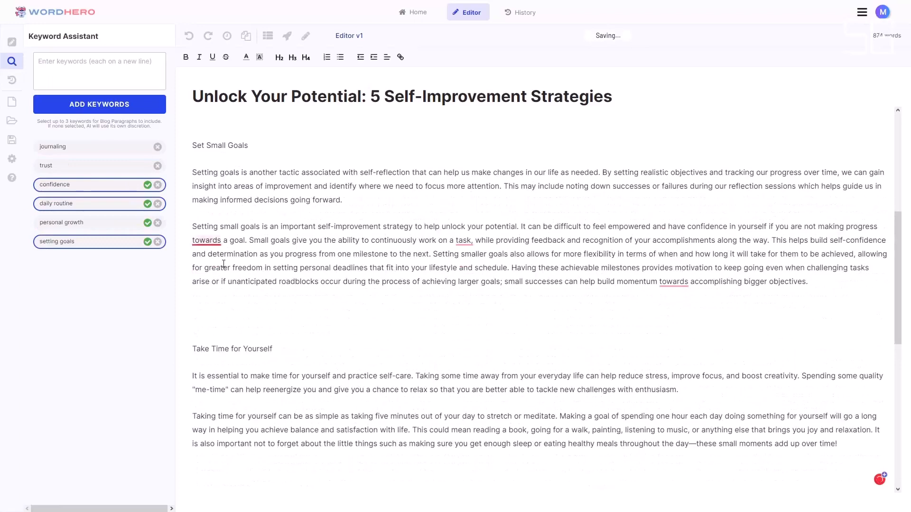
- Move the "Finally, it's important to be open minded" paragraph from the Self-Reflection section to below "Conclusion: Unleash Your Power"
scroll(671, 231, "down", 2)
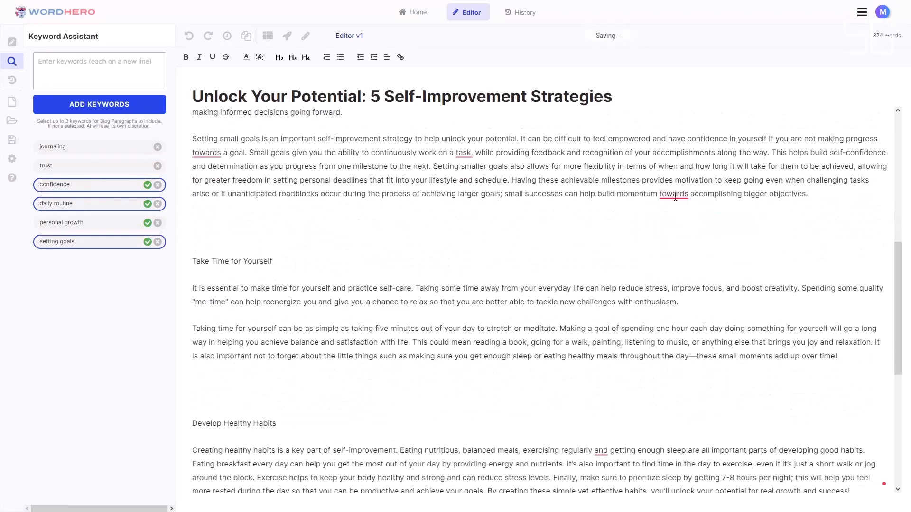
scroll(309, 347, "down", 7)
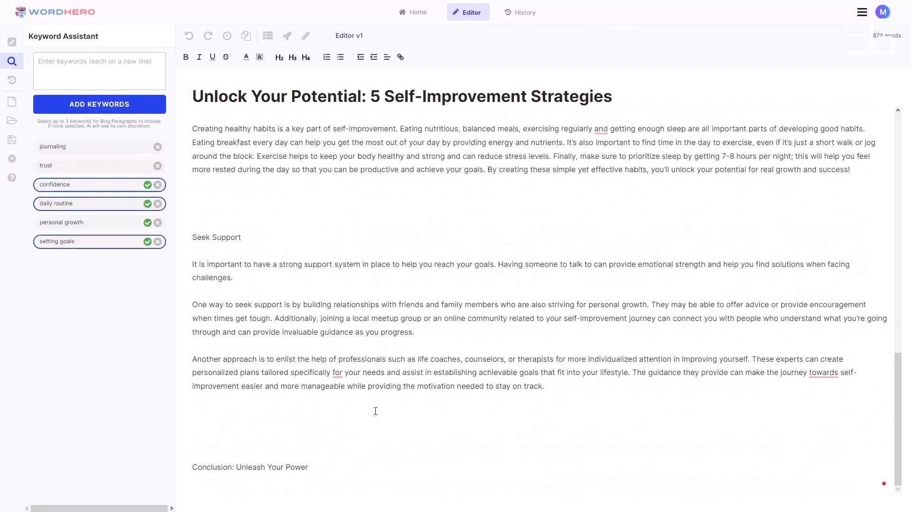
scroll(374, 412, "up", 15)
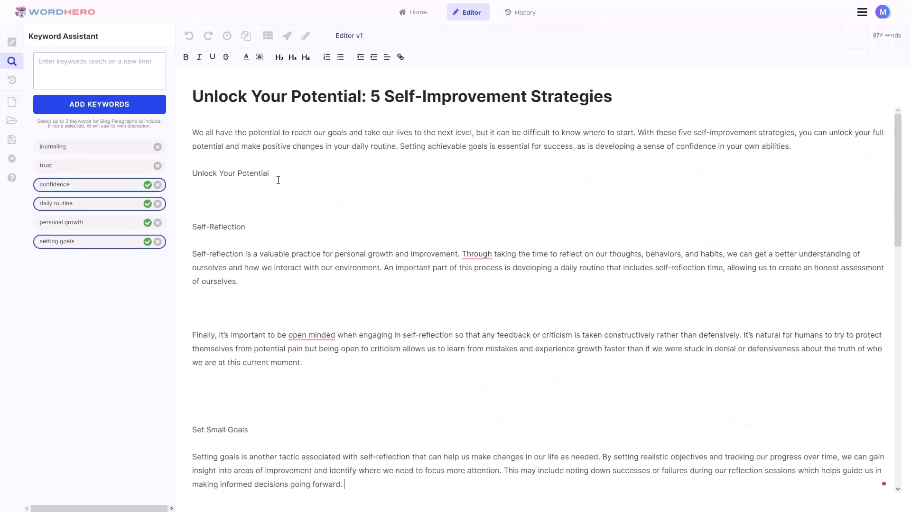
scroll(324, 300, "down", 2)
left_click(237, 214)
left_click_drag(333, 275, 183, 246)
key("ctrl+c")
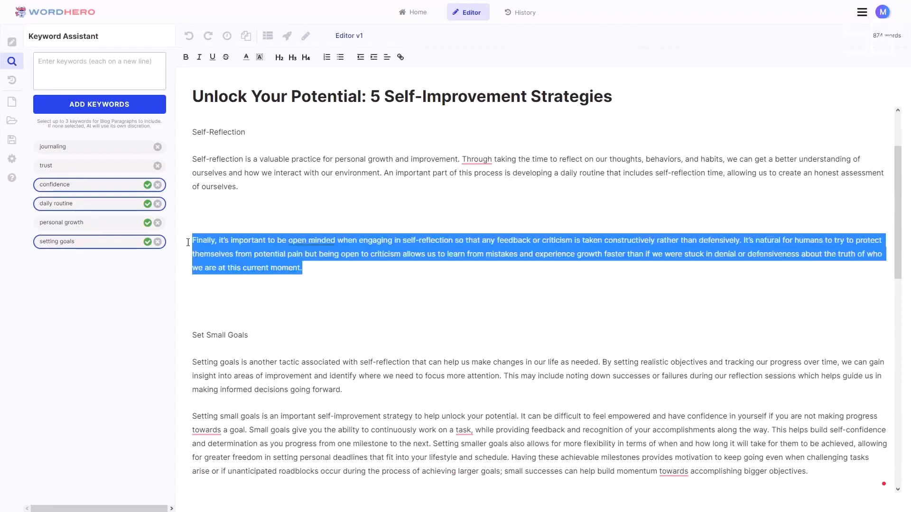
key("BackSpace")
scroll(334, 299, "down", 10)
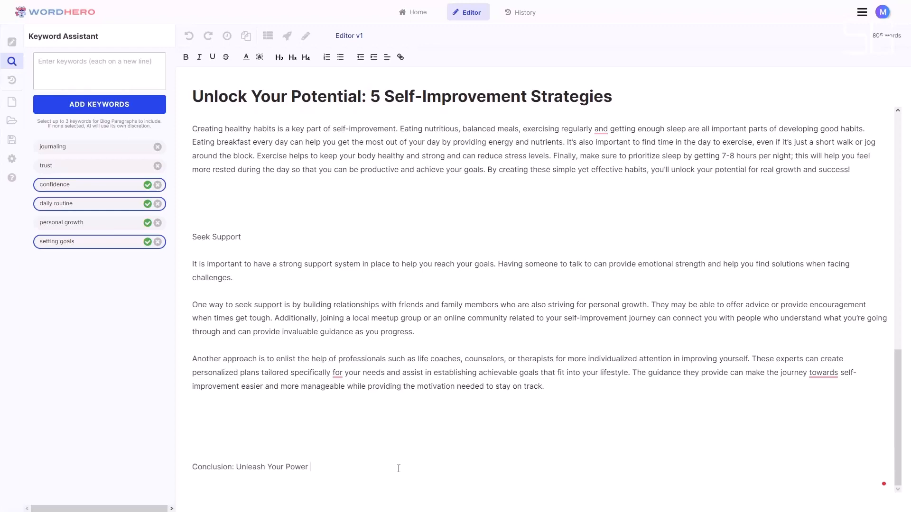
key("Return")
key("ctrl+v")
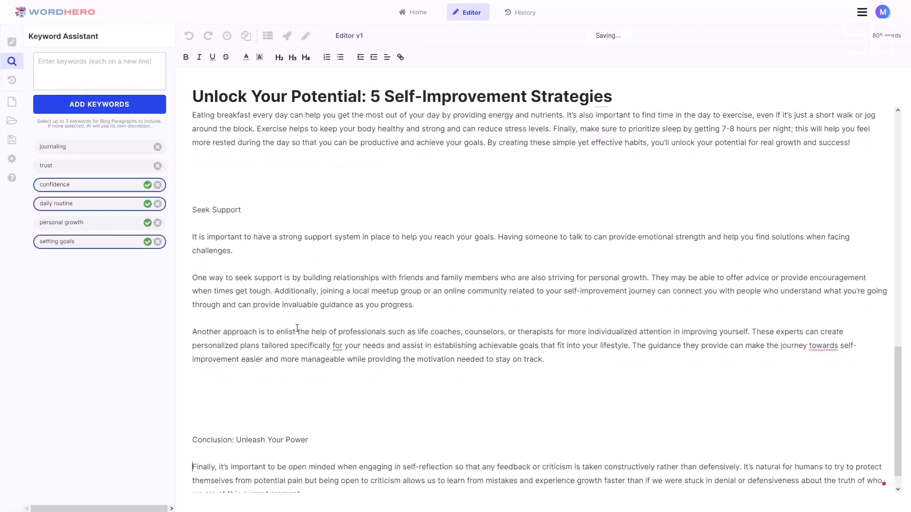
scroll(305, 339, "up", 10)
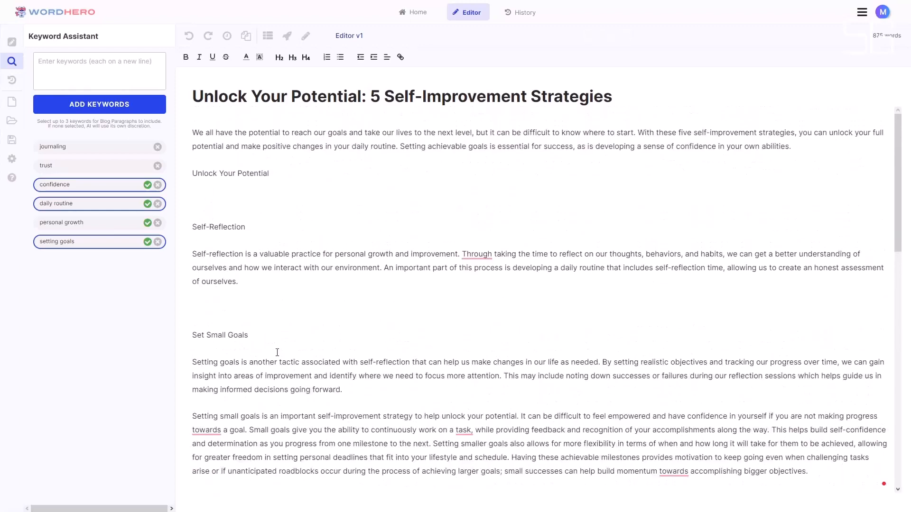
- Trim one spare blank line between the "Take Time for Yourself" section and the "Develop Healthy Habits" heading
scroll(277, 351, "down", 6)
key("BackSpace")
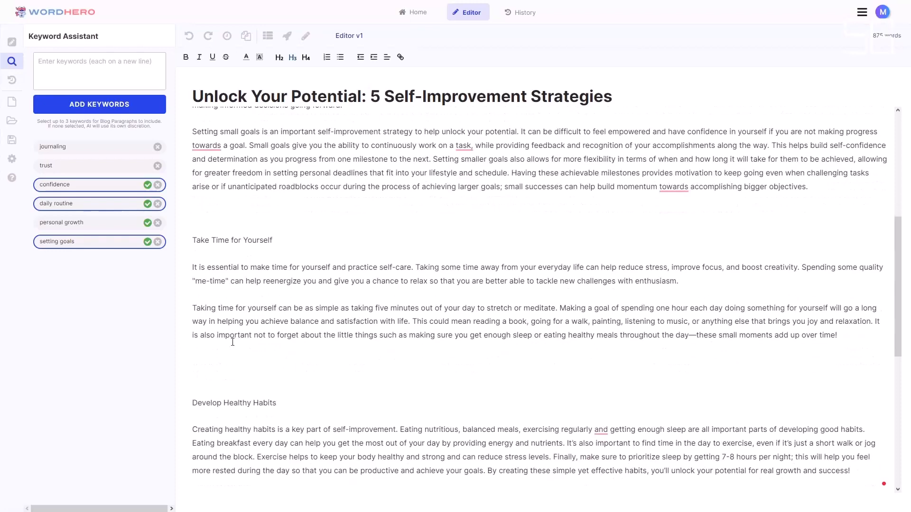
key("BackSpace")
scroll(234, 364, "down", 2)
left_click(233, 274)
key("BackSpace")
left_click(246, 370)
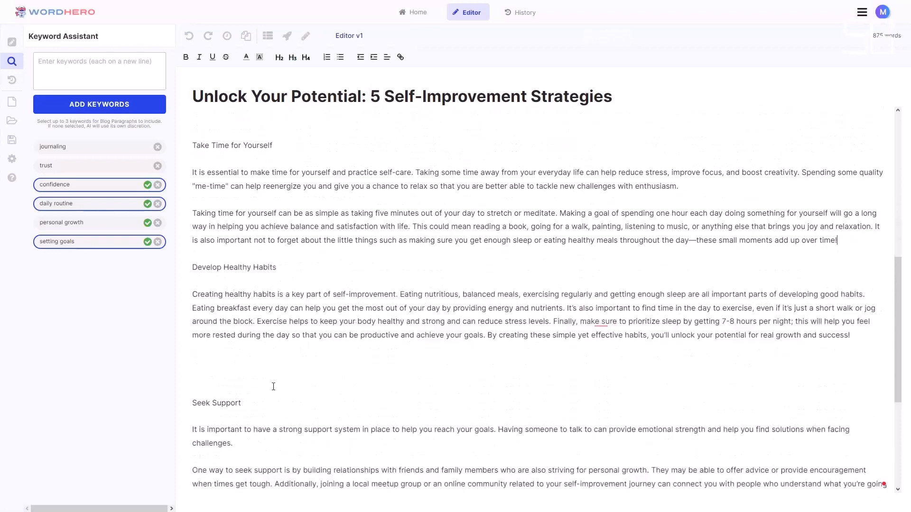
key("ctrl+z")
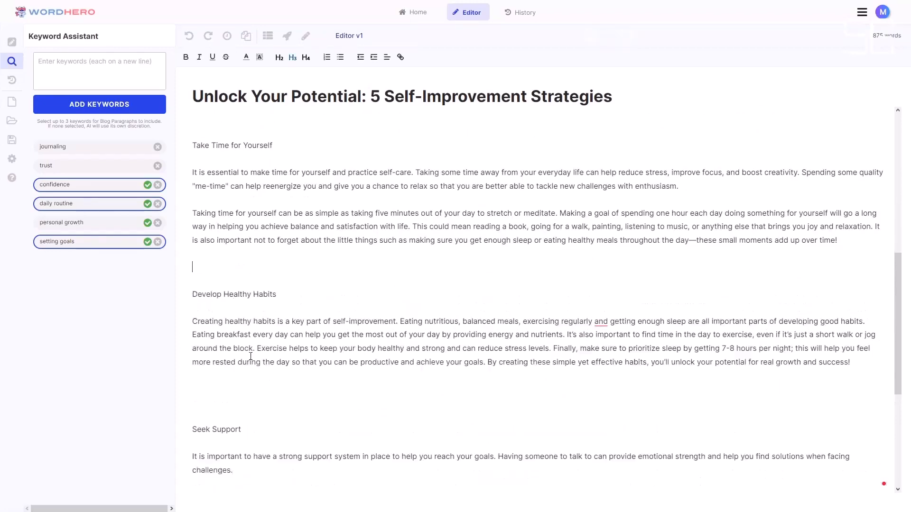
- Have the AI write more at the end of the Self-Reflection paragraph twice, and review the extended text
scroll(255, 360, "up", 5)
scroll(241, 324, "down", 1)
scroll(251, 313, "up", 5)
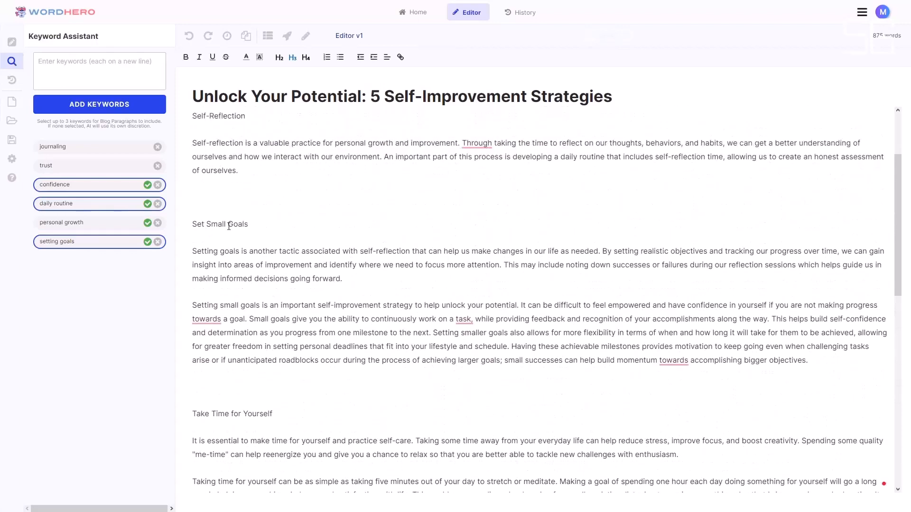
left_click_drag(249, 280, 194, 252)
left_click(275, 280)
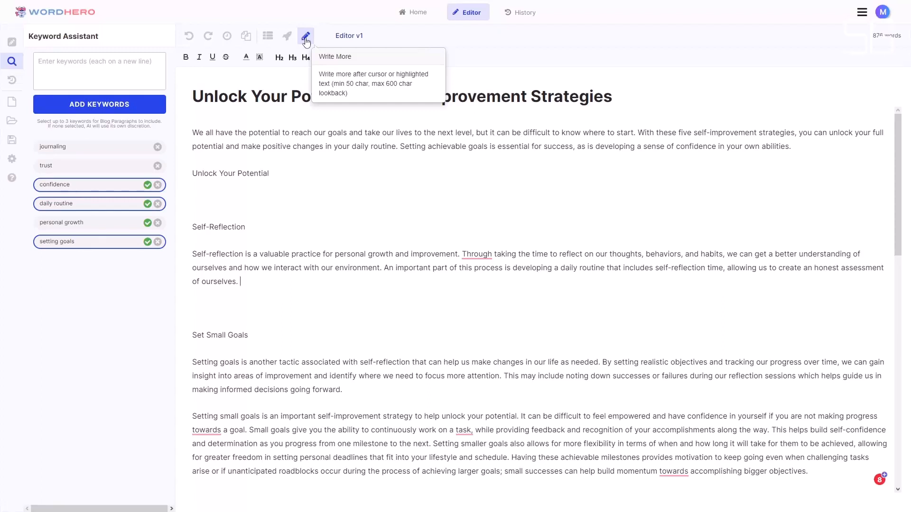
left_click(306, 38)
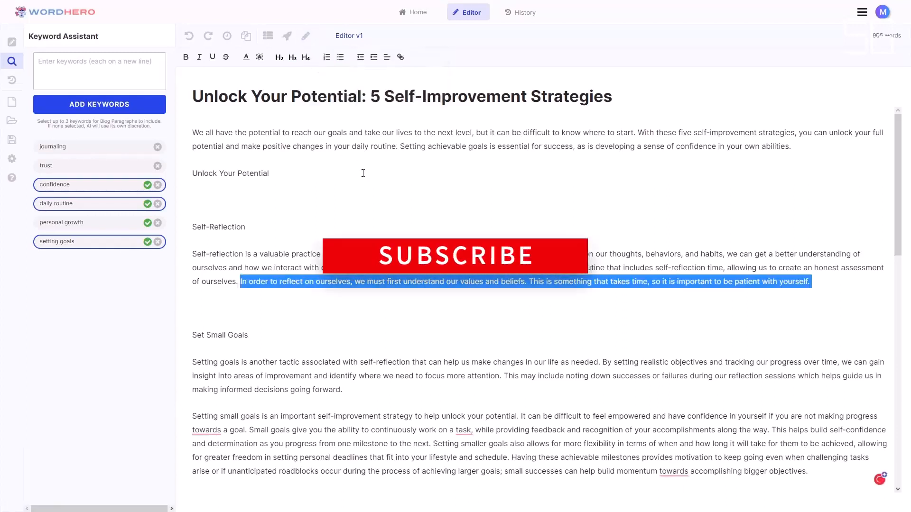
left_click(832, 289)
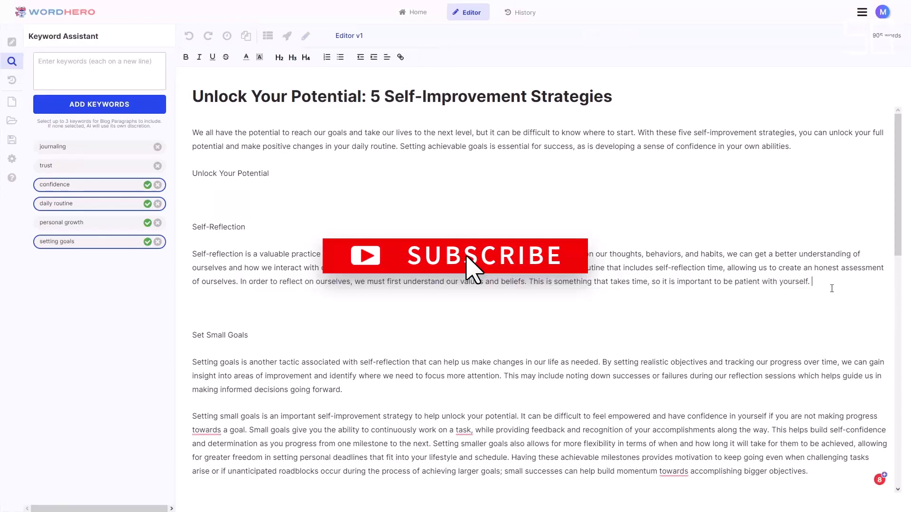
left_click(306, 37)
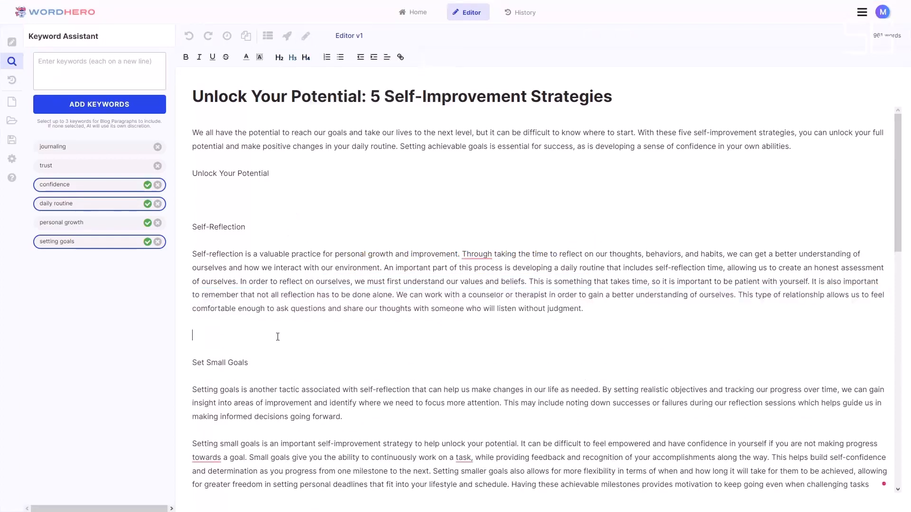
left_click_drag(616, 307, 187, 256)
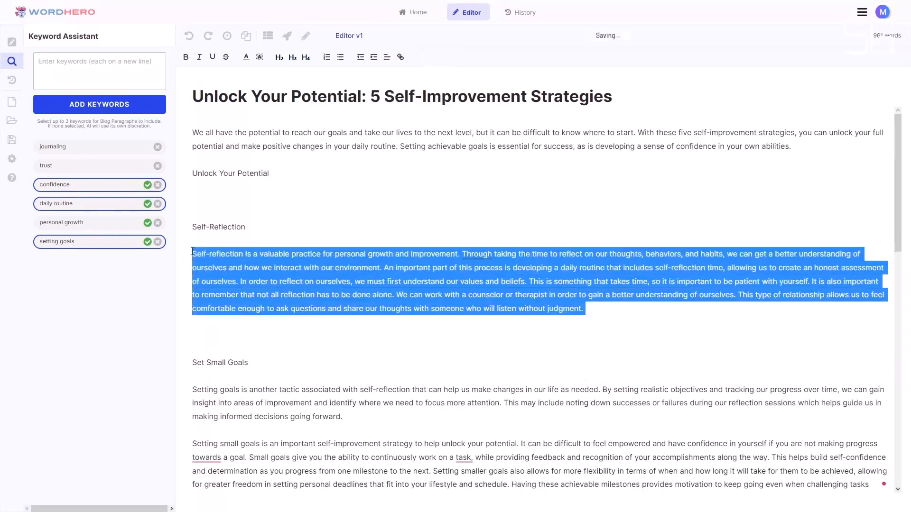
left_click(348, 329)
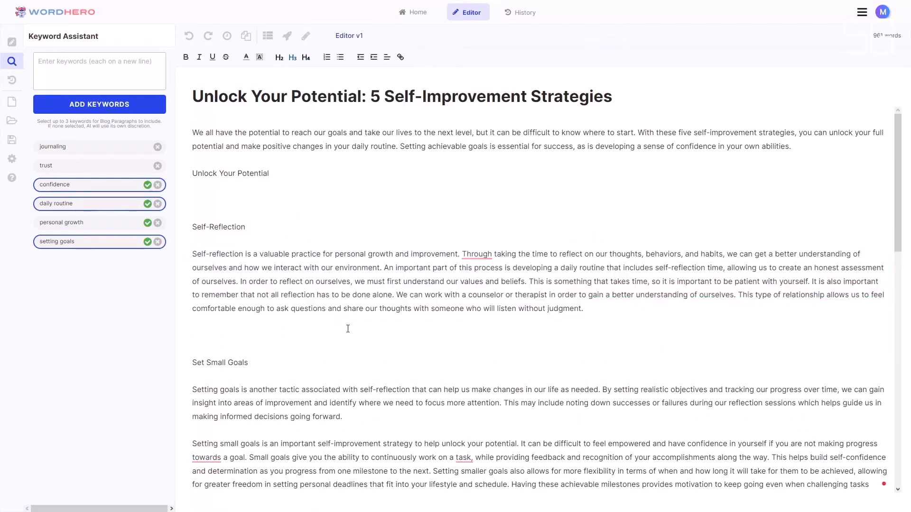
- Remove spare blank lines above the "Seek Support" and "Set Small Goals" headings
scroll(348, 328, "down", 3)
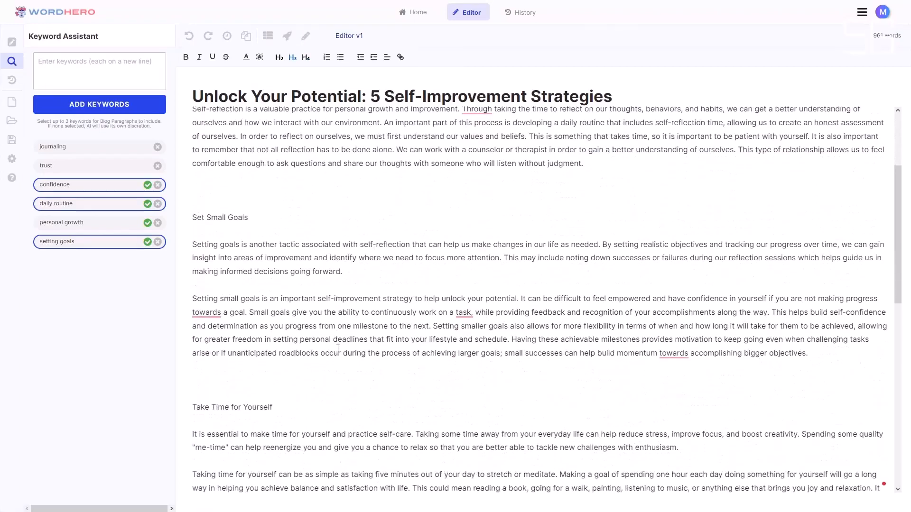
scroll(338, 349, "down", 6)
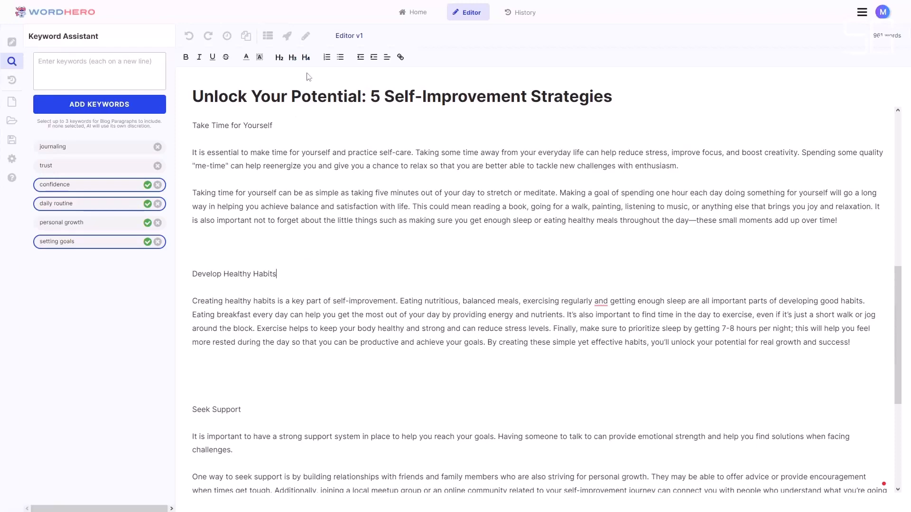
scroll(282, 199, "down", 3)
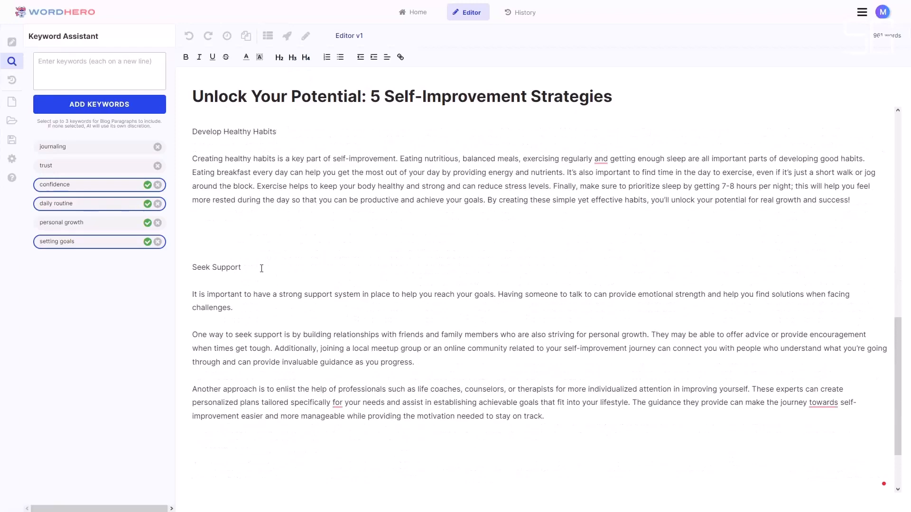
left_click(244, 240)
key("BackSpace")
scroll(248, 283, "up", 3)
scroll(248, 284, "up", 7)
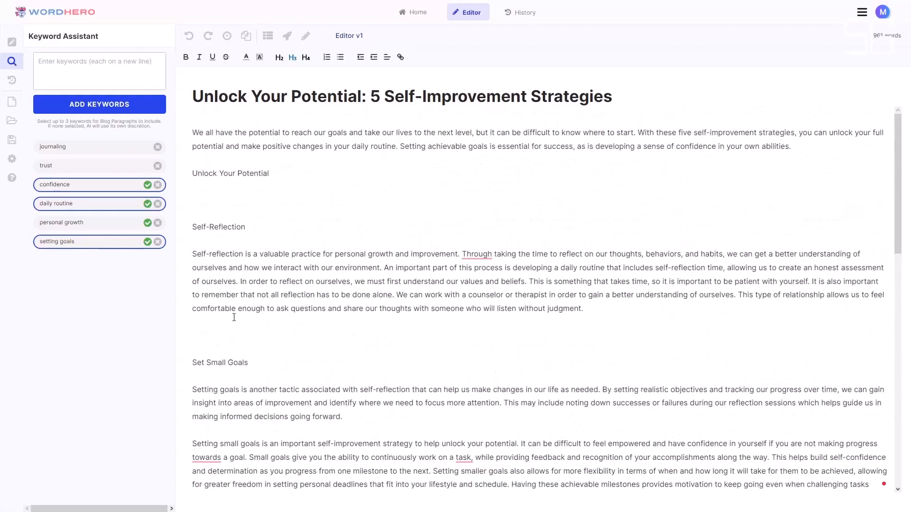
left_click(235, 320)
key("BackSpace")
- Format the "Self-Reflection" and "Set Small Goals" lines as level-2 headings
left_click_drag(263, 227, 186, 227)
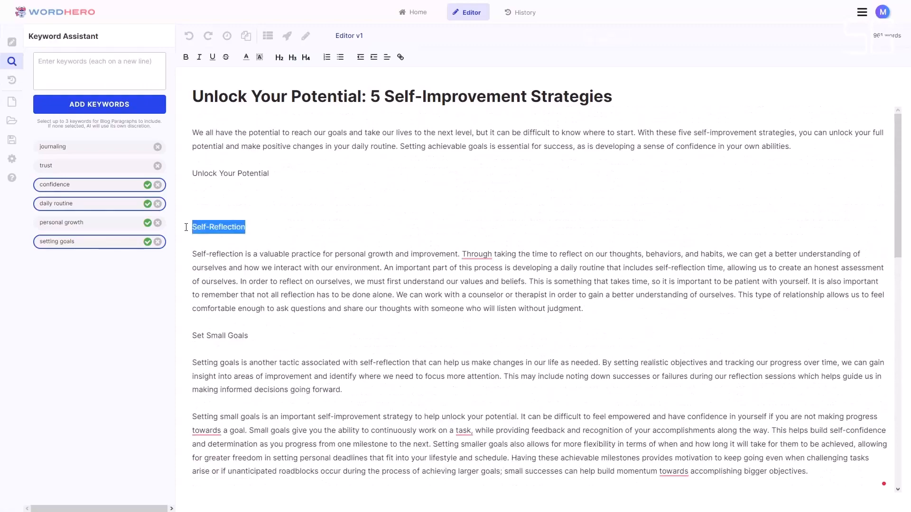
left_click(293, 60)
left_click(279, 59)
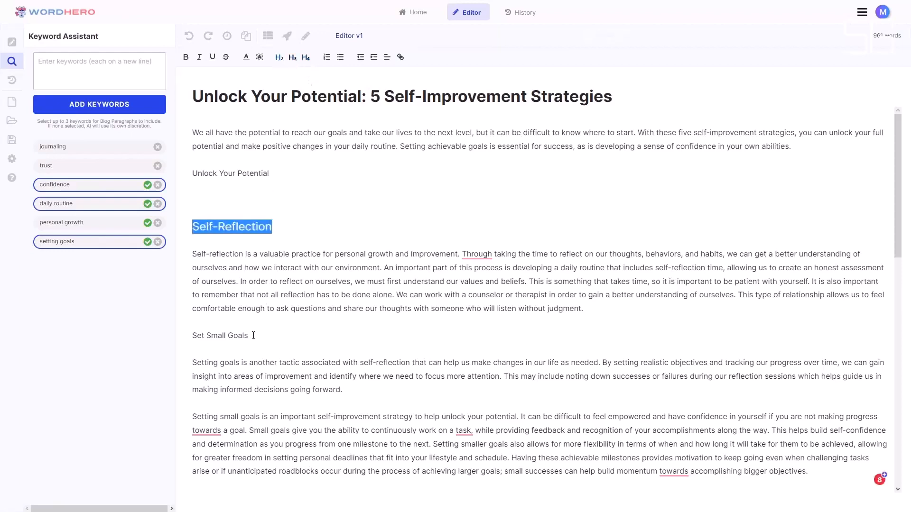
left_click_drag(247, 334, 177, 340)
left_click(279, 58)
- Format "Take Time for Yourself" as a level-2 heading and delete the blank line above it
scroll(284, 332, "down", 4)
left_click_drag(273, 335, 189, 335)
left_click(280, 58)
left_click(287, 299)
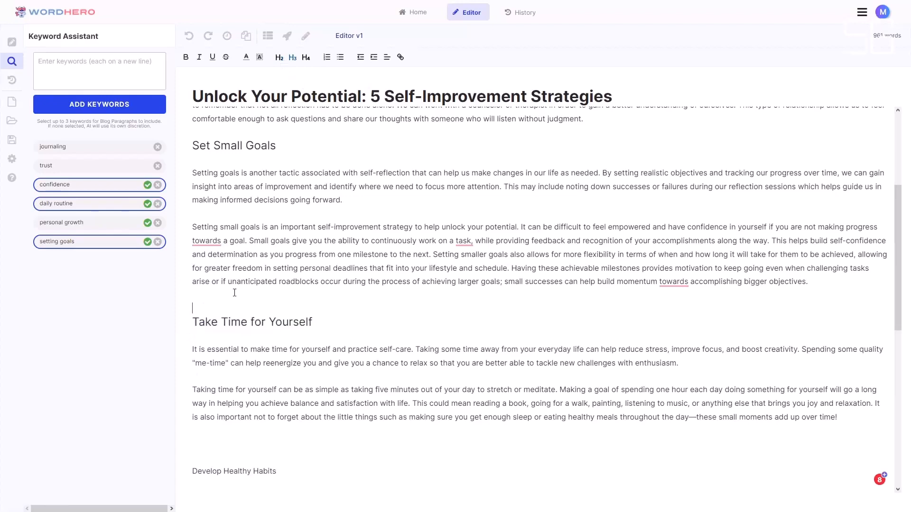
key("BackSpace")
- Delete the blank line above "Develop Healthy Habits" and format that line as a level-2 heading
scroll(289, 364, "down", 3)
left_click(241, 290)
key("BackSpace")
left_click_drag(312, 296, 191, 291)
left_click(280, 57)
- Delete the spare space above "Seek Support" and format that line as a level-2 heading
left_click(220, 376)
key("BackSpace")
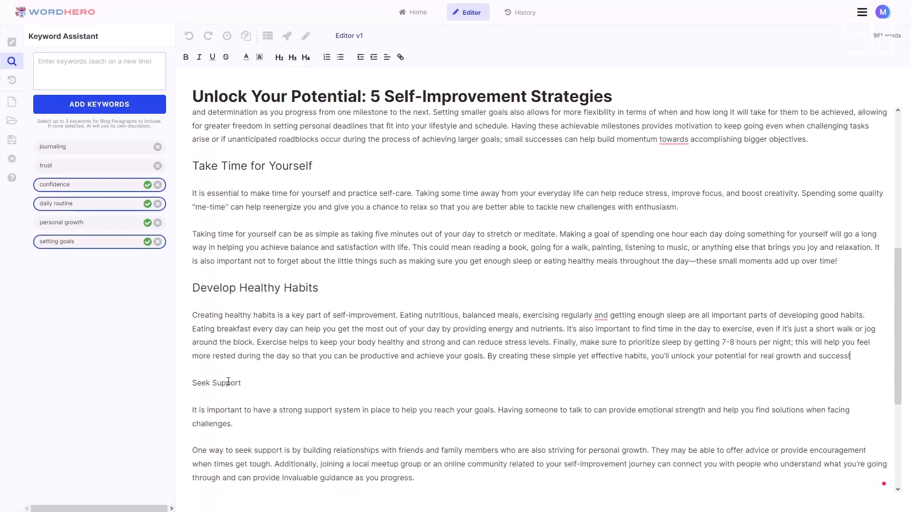
left_click_drag(240, 383, 186, 385)
left_click(279, 57)
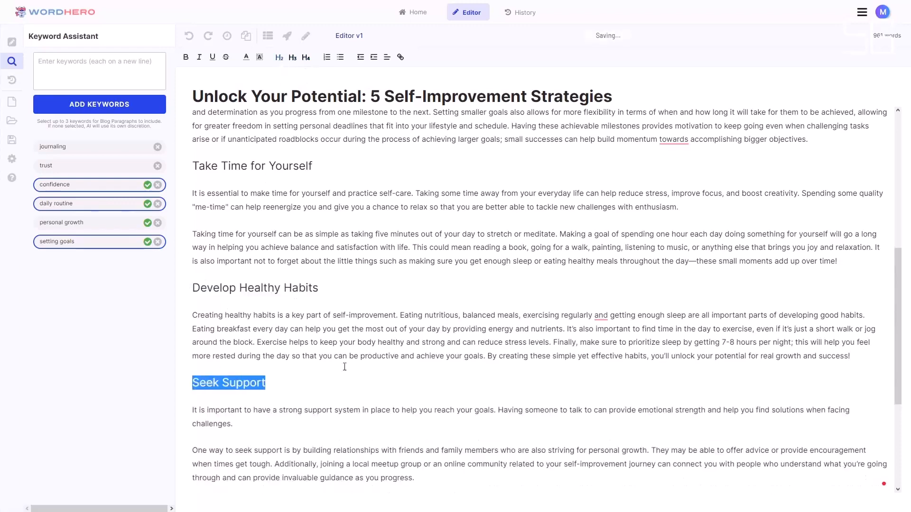
- Remove the blank line above the conclusion heading and correct flagged wording in the sections to "By taking", "regularly, and" and "toward accomplishing"
scroll(311, 348, "down", 4)
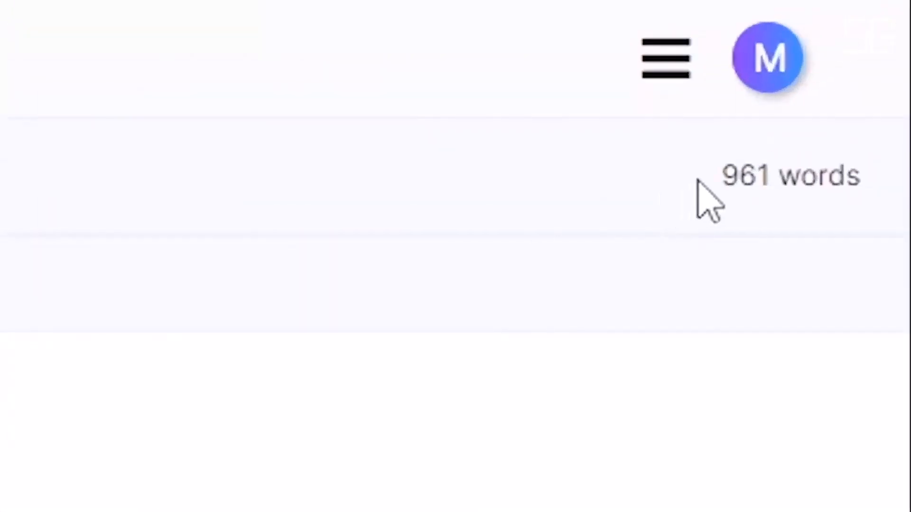
left_click_drag(698, 180, 861, 180)
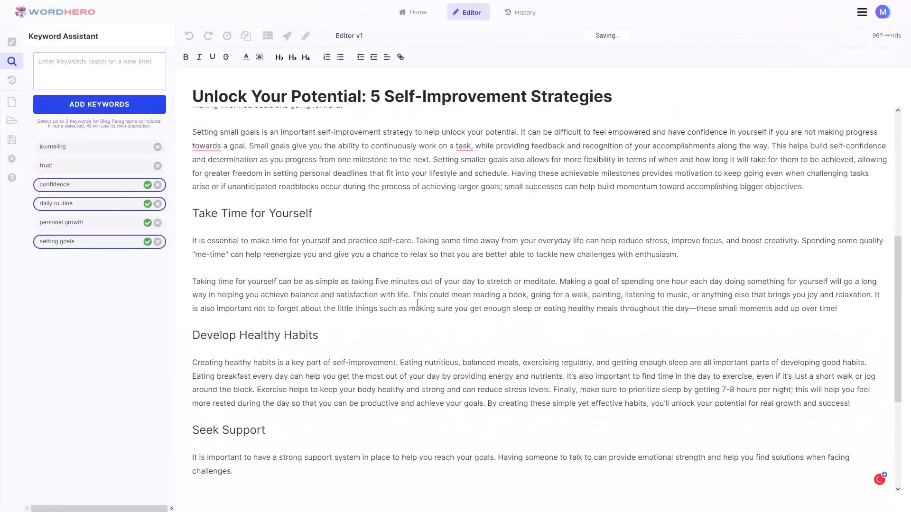
scroll(412, 355, "down", 4)
scroll(406, 355, "up", 9)
scroll(405, 355, "up", 2)
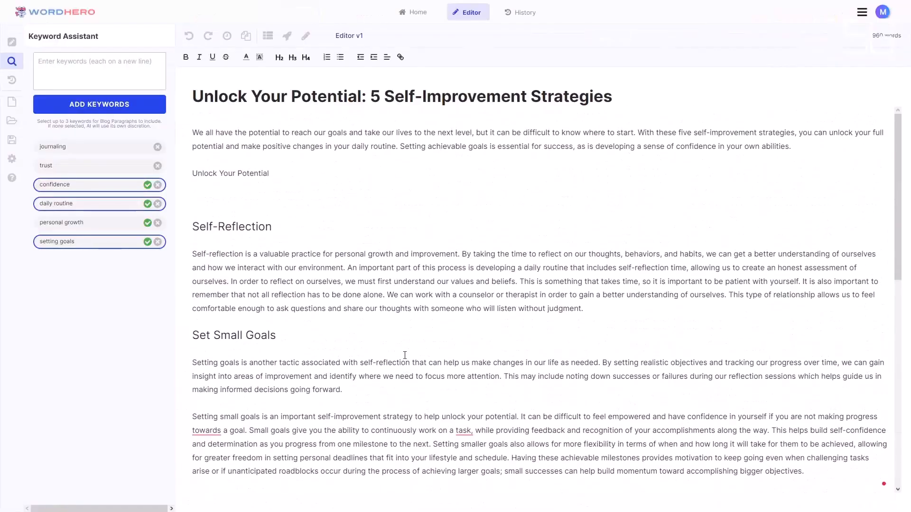
- Have the AI write paragraphs for "Unlock Your Potential" and format that line as a level-2 heading
left_click_drag(287, 174, 192, 175)
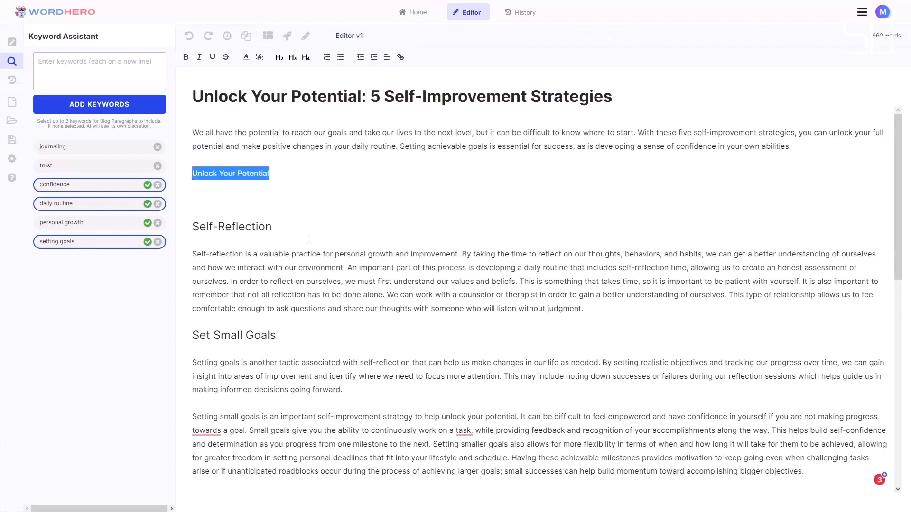
left_click(287, 38)
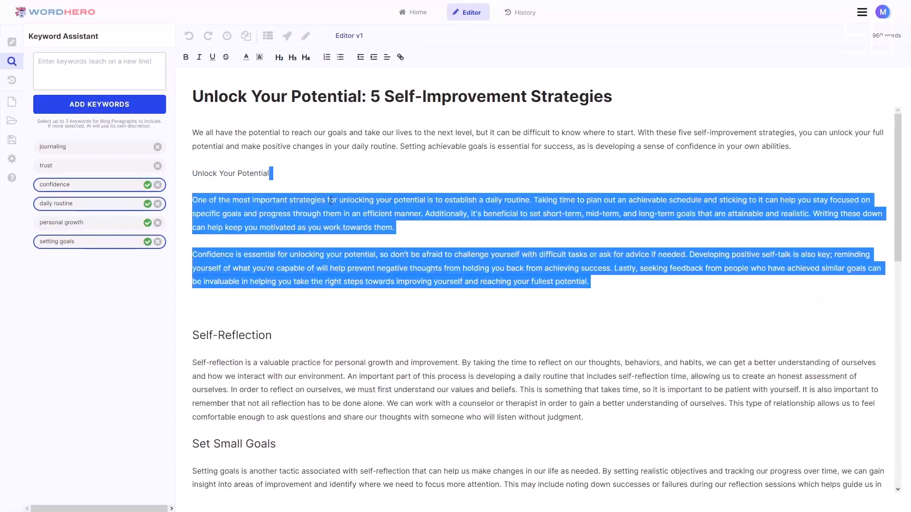
left_click_drag(271, 174, 191, 174)
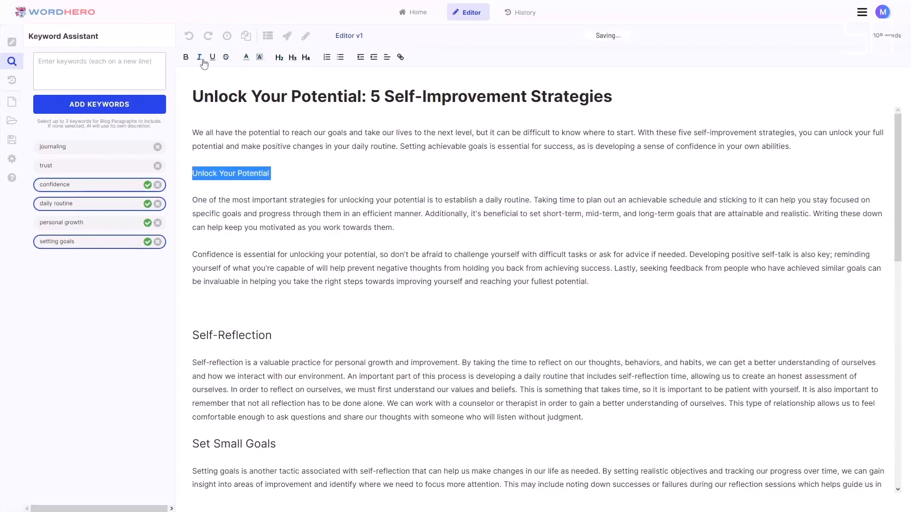
left_click(279, 57)
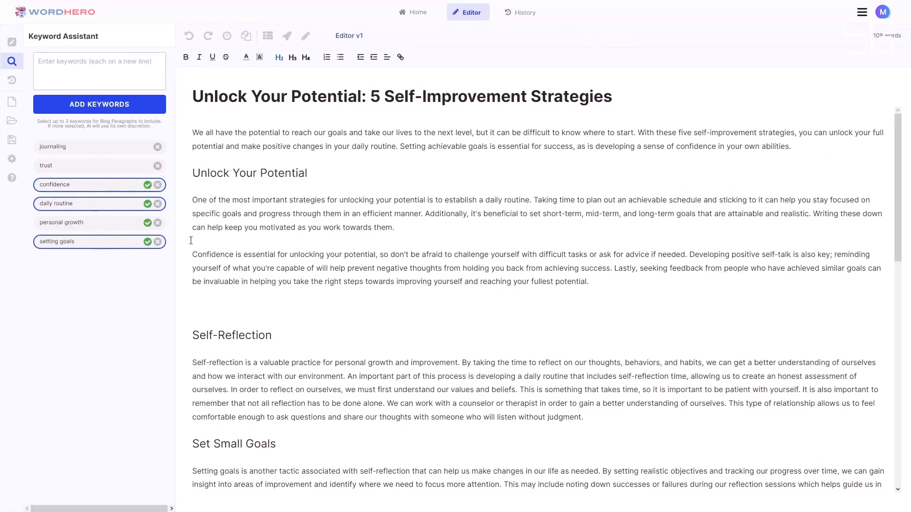
- Deselect the keywords "confidence", "daily routine" and "setting goals"
left_click(122, 190)
left_click(116, 205)
left_click(115, 244)
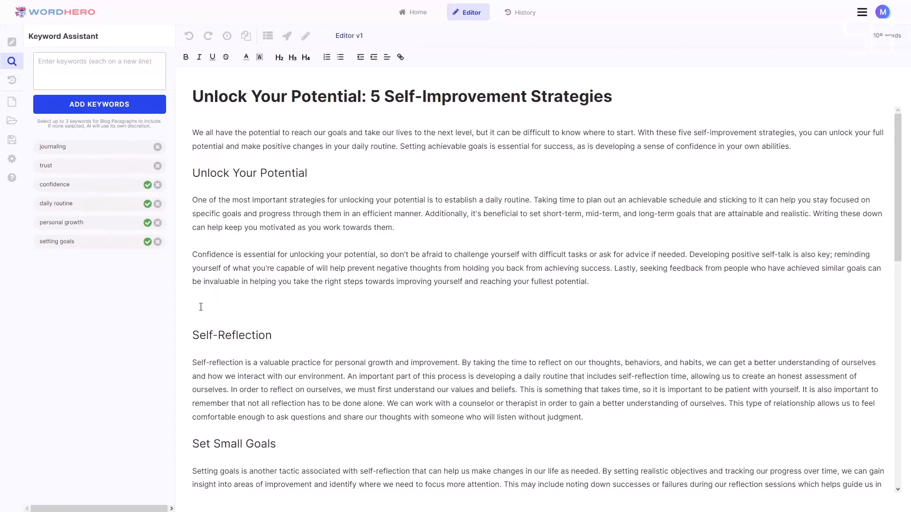
- Select the "confidence", "daily routine" and "setting goals" keywords again and deselect them, repeating the toggle twice
left_click(105, 186)
left_click(105, 205)
left_click(106, 242)
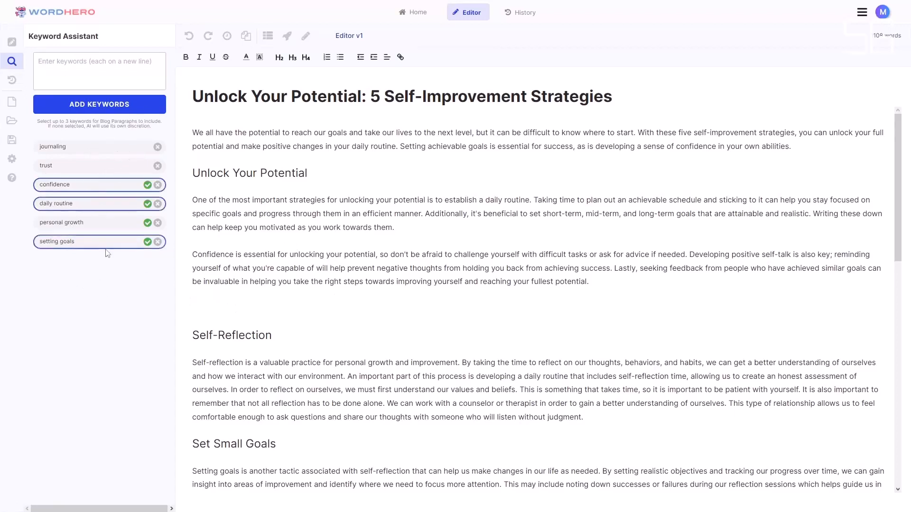
left_click(107, 242)
left_click(107, 205)
left_click(106, 189)
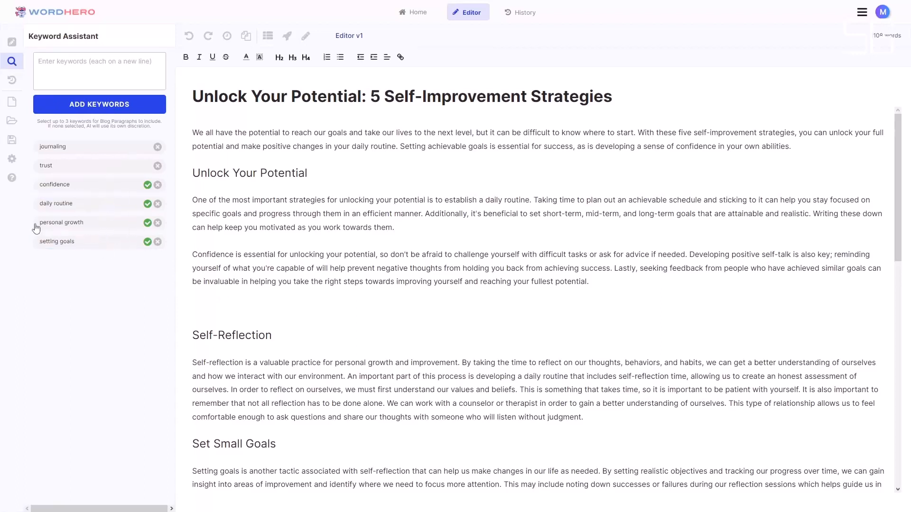
left_click(79, 244)
left_click(79, 208)
left_click(79, 185)
left_click(114, 187)
left_click(112, 204)
left_click(101, 244)
- Have the AI write paragraphs for the "Conclusion: Unleash Your Power" heading with no keywords selected
left_click(259, 335)
scroll(431, 353, "down", 10)
scroll(431, 358, "up", 10)
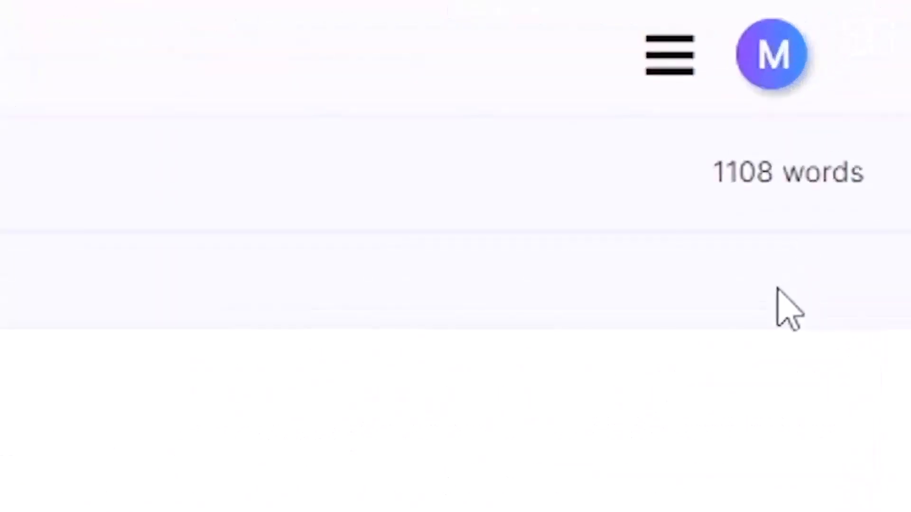
scroll(336, 336, "down", 8)
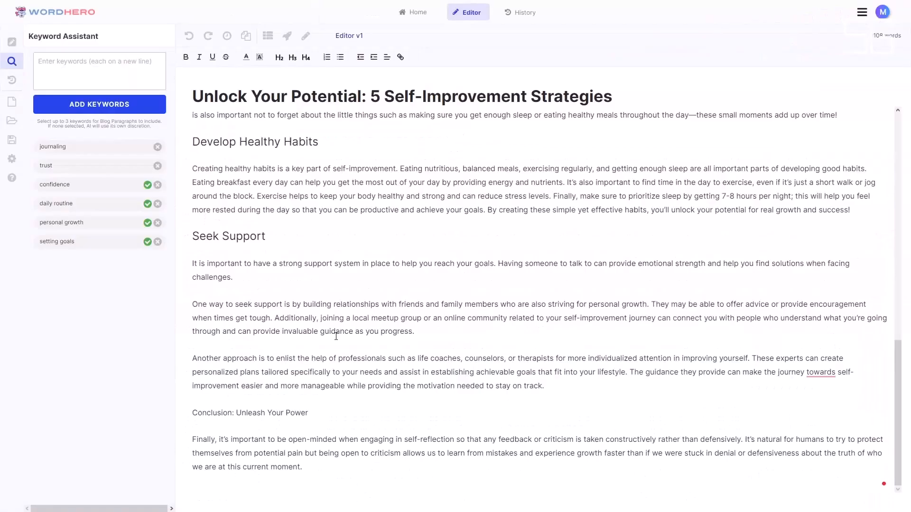
left_click_drag(319, 415, 192, 415)
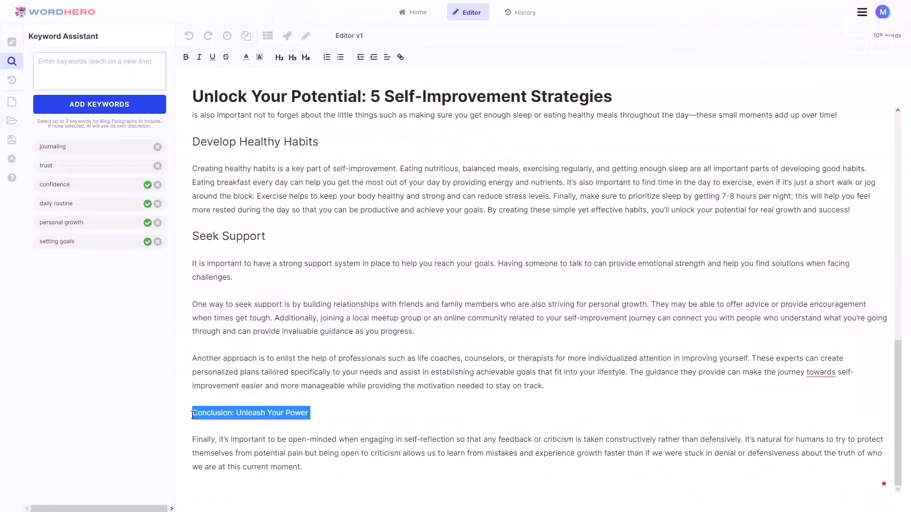
left_click(287, 36)
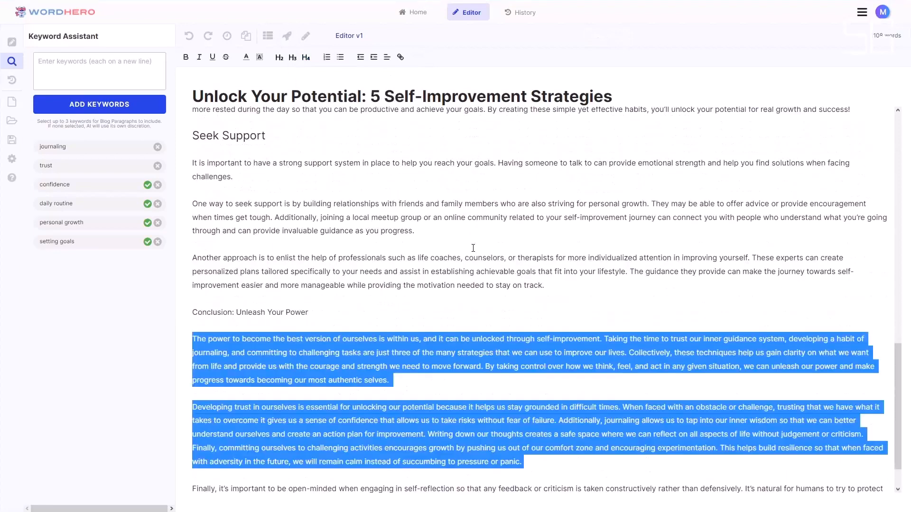
left_click(489, 366)
- Delete the "Finally, it's important to be open-minded" paragraph at the end of the article
scroll(489, 366, "down", 2)
left_click_drag(316, 474, 181, 431)
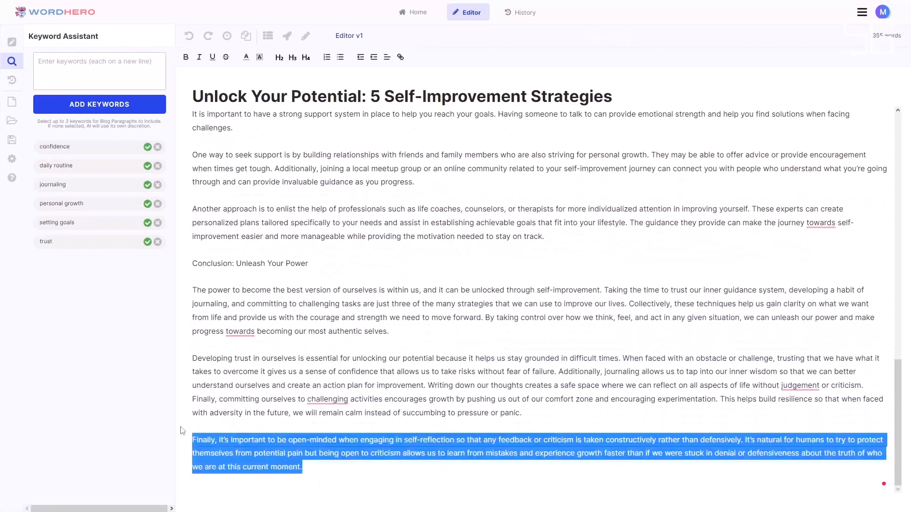
key("BackSpace")
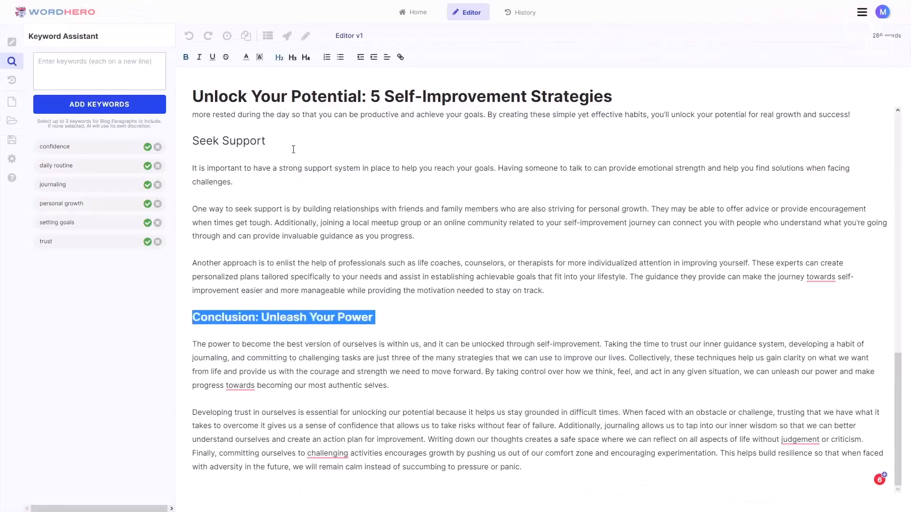
- Format the "Unlock Your Potential" section heading below the article's introduction as a level 2 heading
scroll(293, 149, "up", 20)
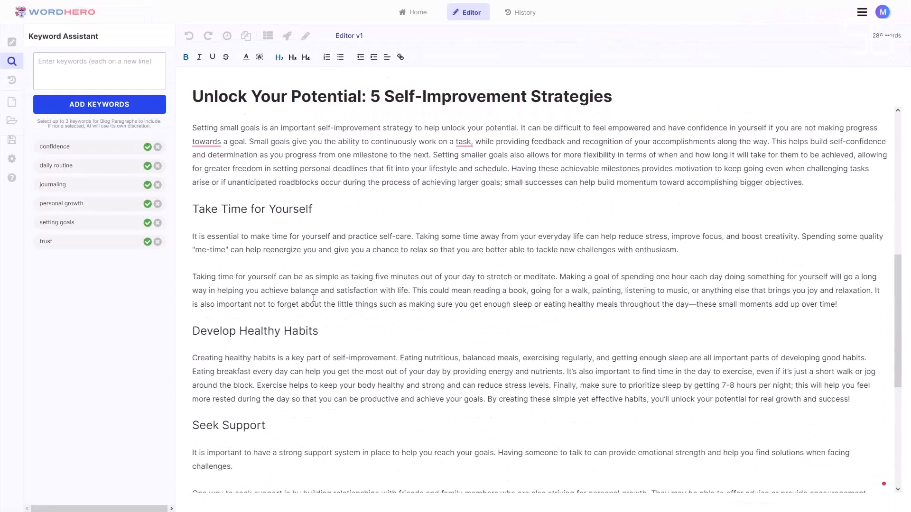
left_click_drag(311, 186, 193, 186)
left_click(279, 57)
left_click(417, 158)
left_click(823, 149)
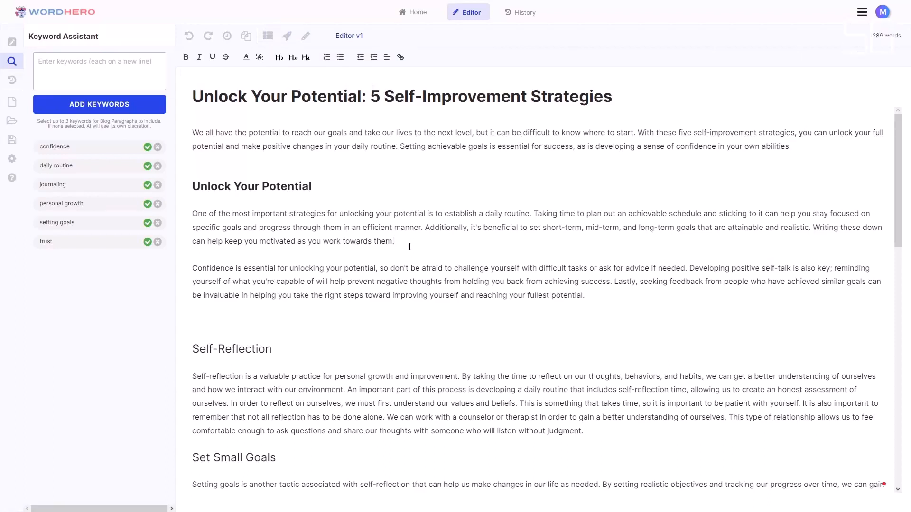
left_click(269, 36)
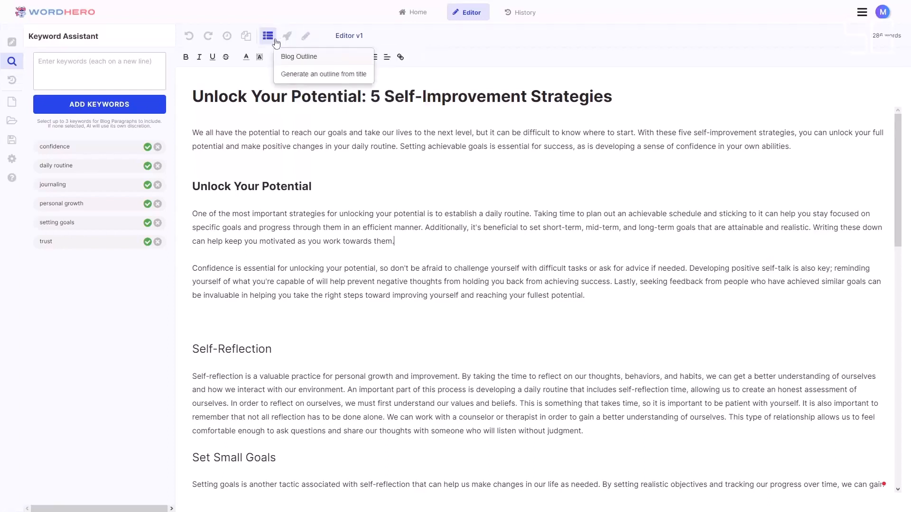
- Open the list of AI writing tools and look through the available tools
left_click(12, 44)
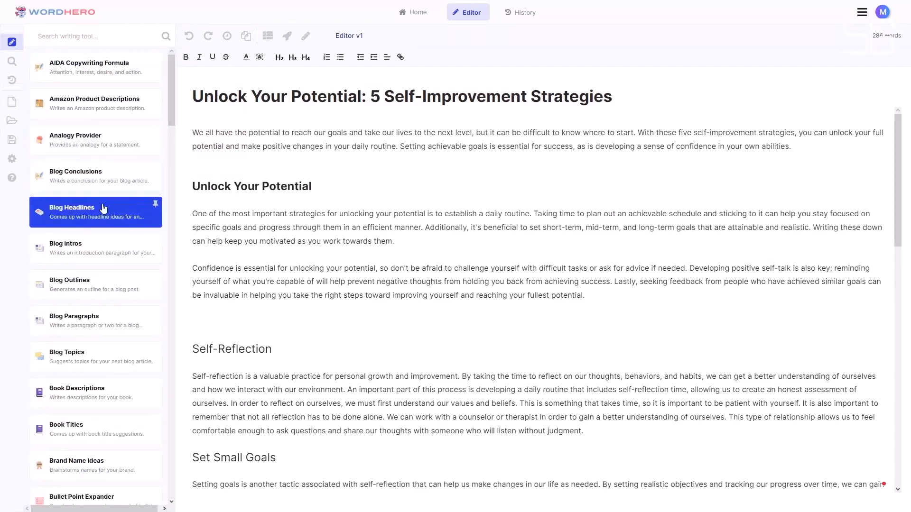
scroll(91, 294, "down", 4)
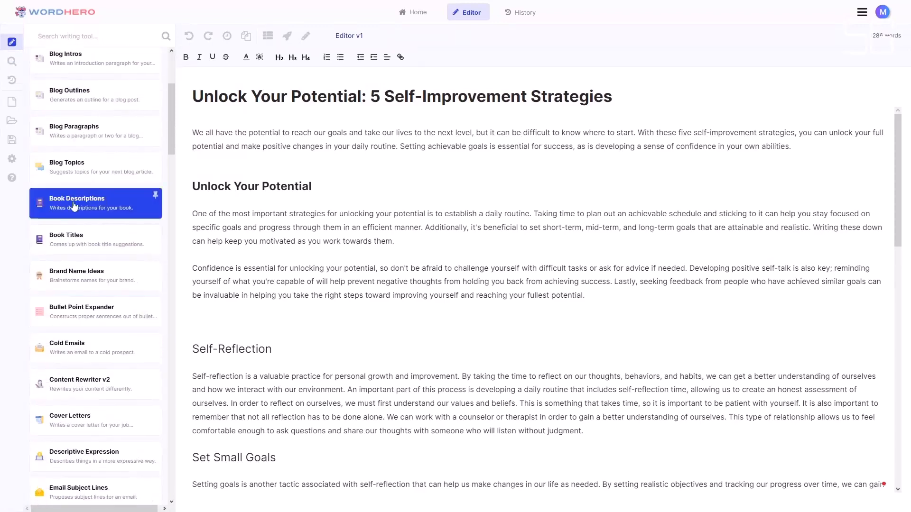
scroll(113, 403, "down", 8)
scroll(113, 404, "down", 19)
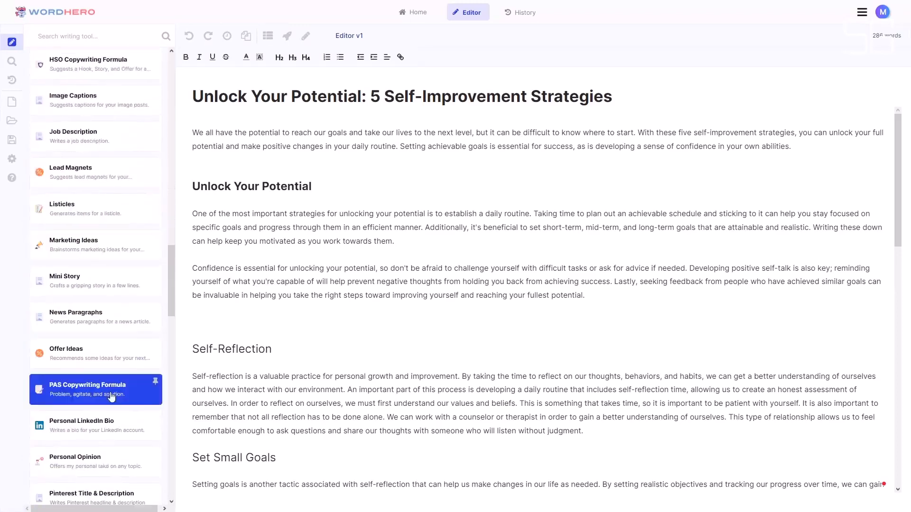
scroll(155, 329, "down", 2)
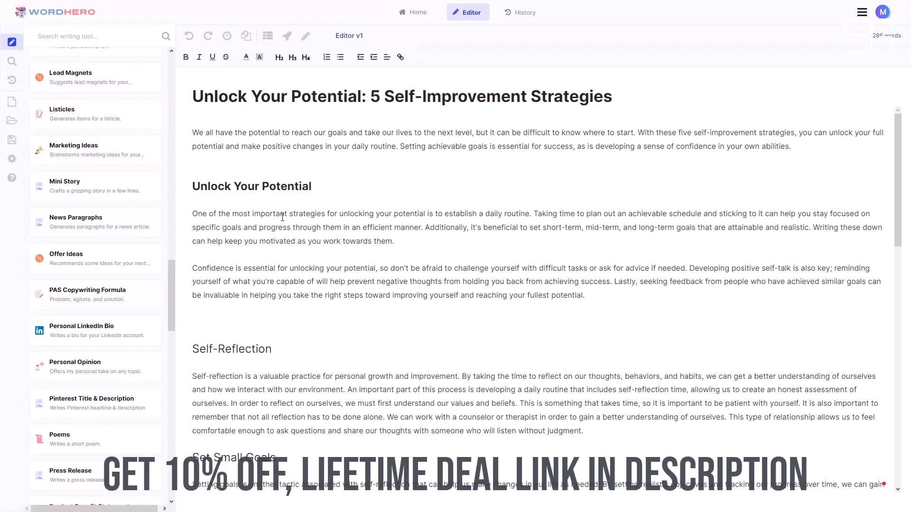
- Open the Blog Paragraphs writing tool to view its description, keywords and tone fields, and close it
left_click(101, 191)
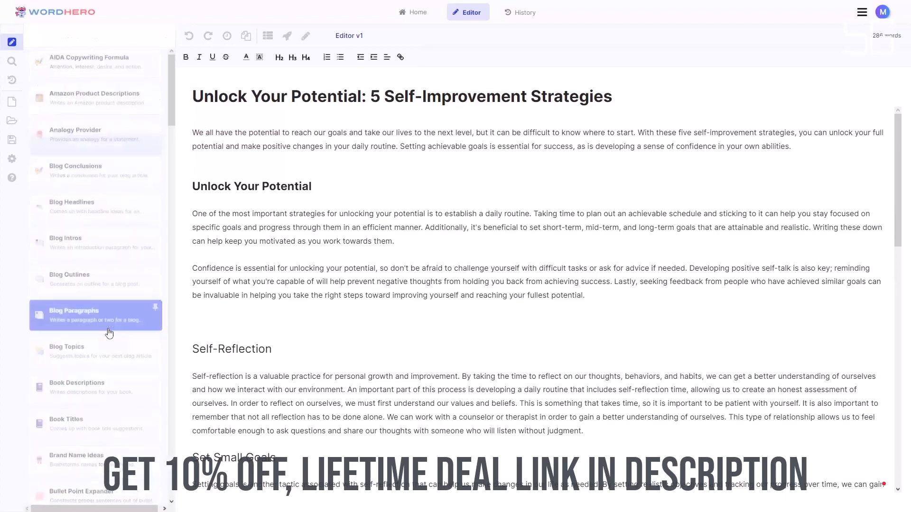
left_click(110, 328)
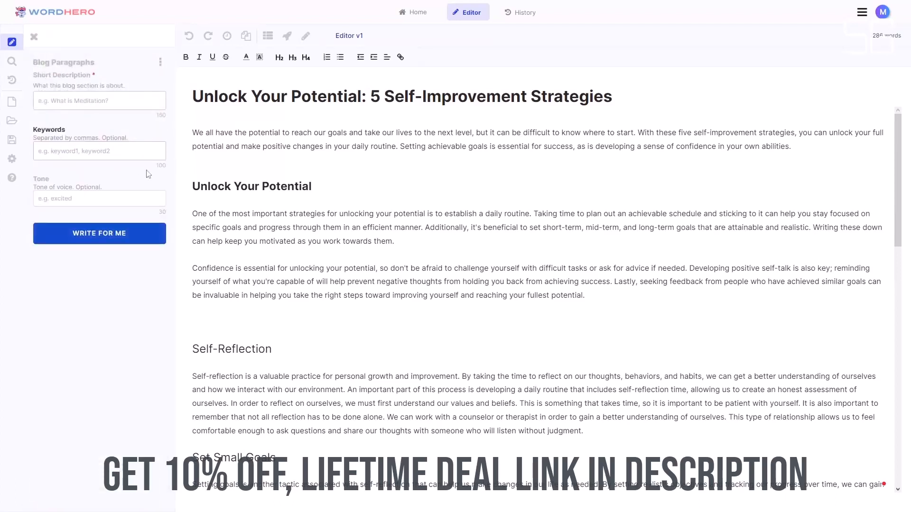
left_click(34, 37)
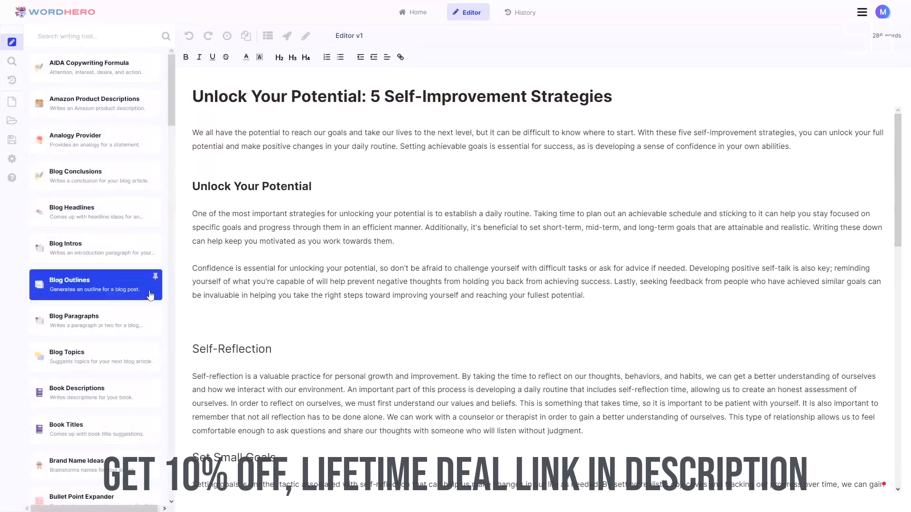
- Browse further through the writing tools past Email Subject Lines and FAQs, and briefly highlight the article title
scroll(167, 334, "down", 3)
scroll(168, 334, "down", 10)
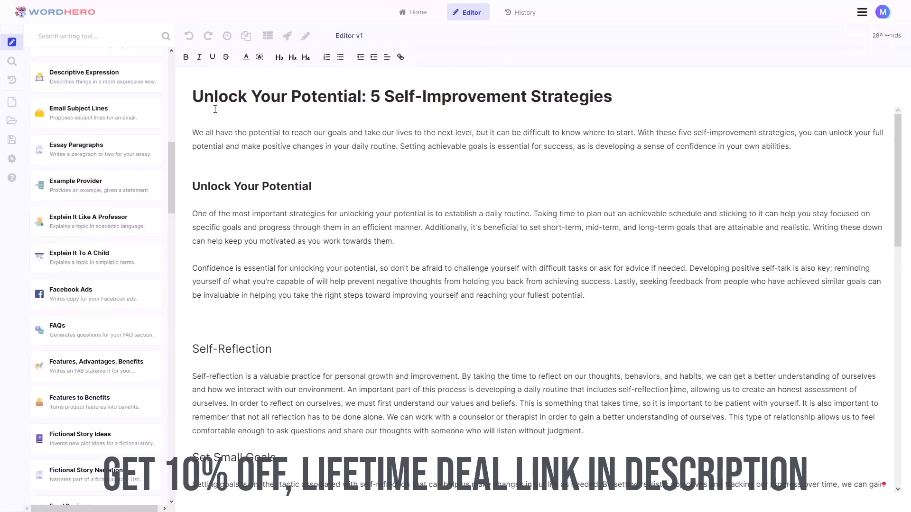
left_click_drag(193, 96, 564, 97)
left_click(397, 214)
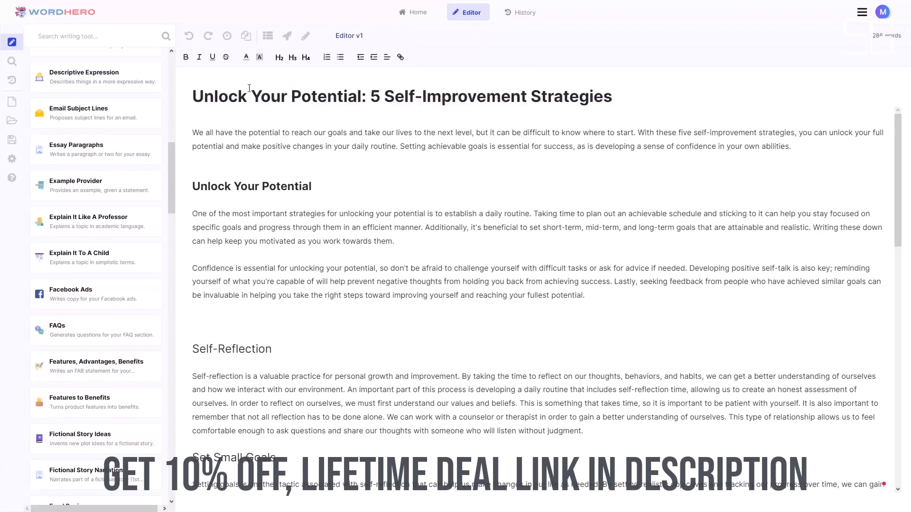